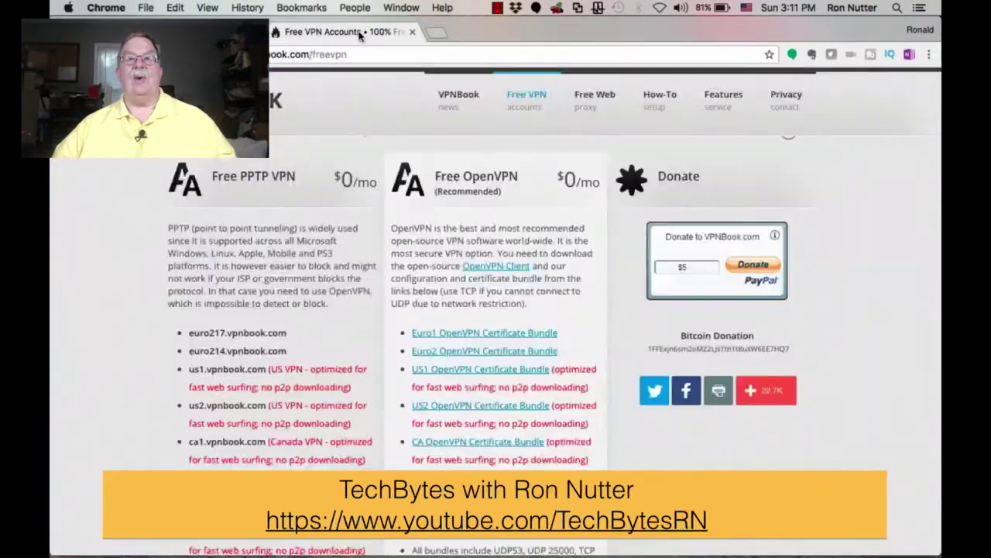
# Review the OpenVPN certificate bundles and login details on VPNBook's Free VPN page
pyautogui.click(341, 32)
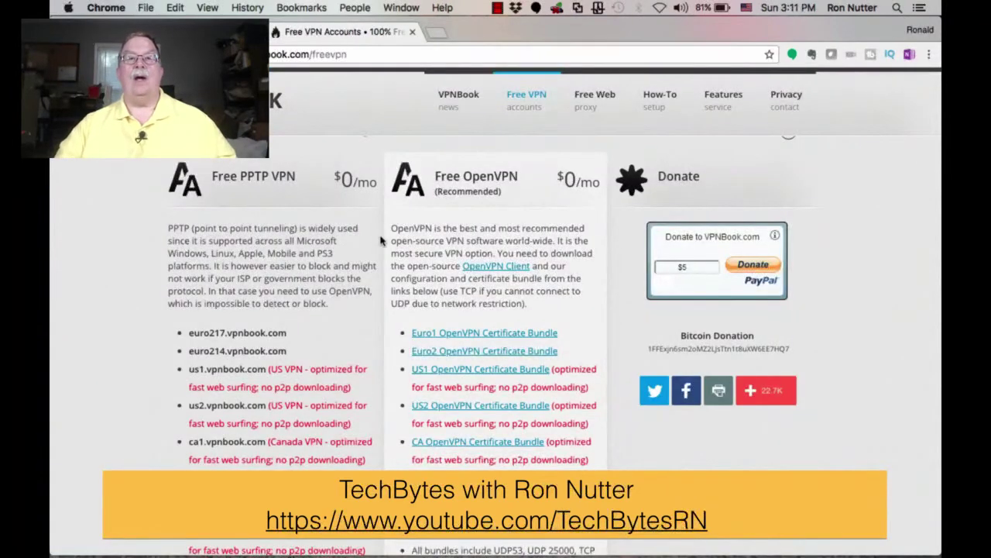
pyautogui.scroll(-3, 416, 272)
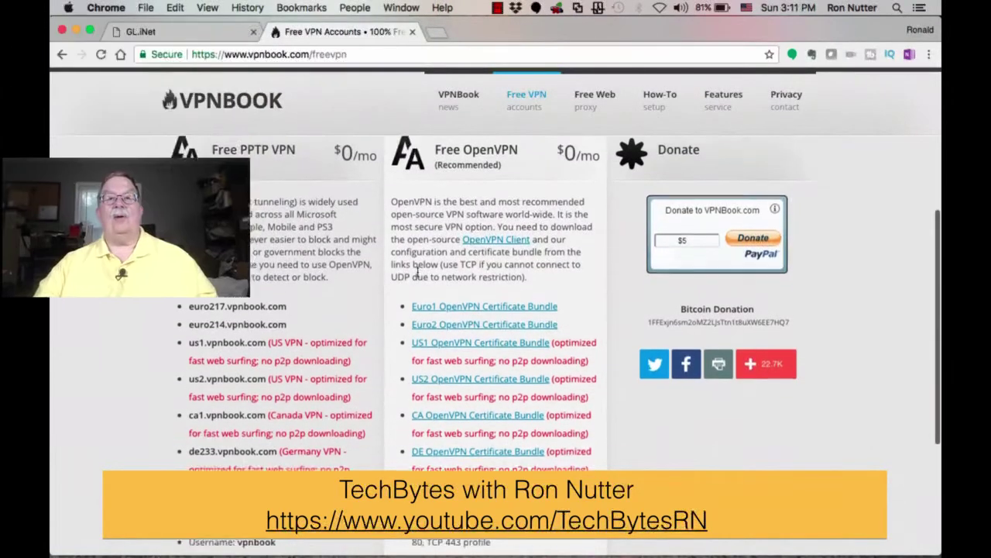
pyautogui.scroll(-3, 416, 276)
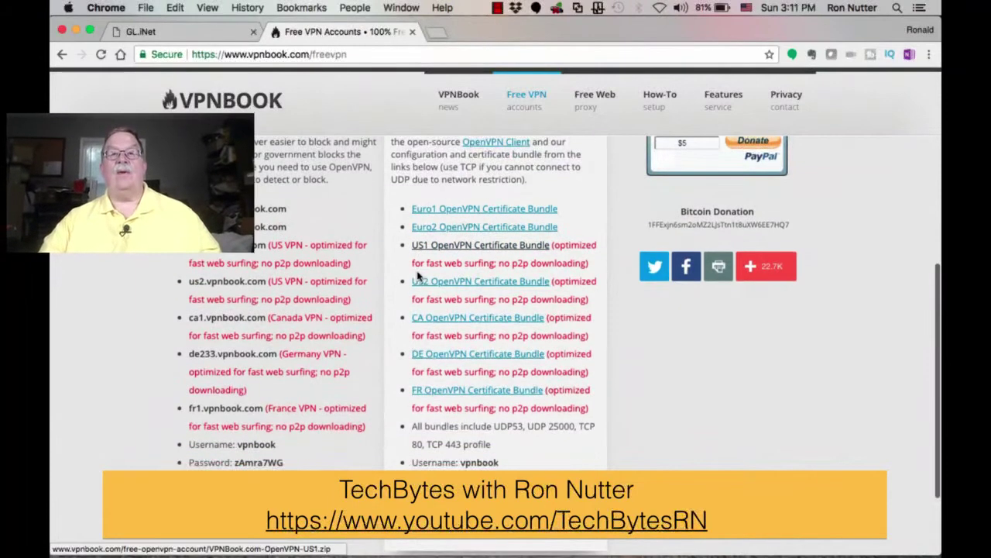
pyautogui.scroll(2, 417, 276)
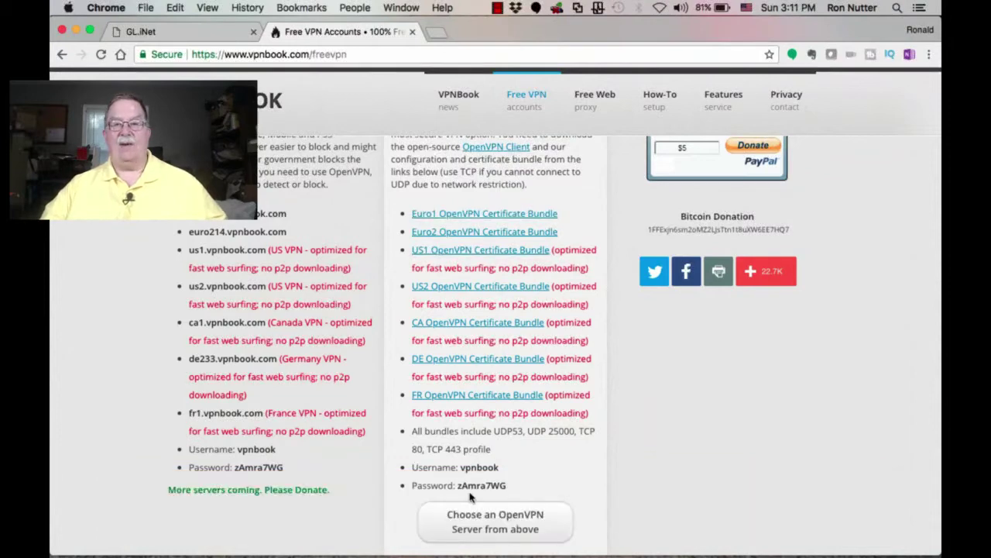
# Switch to the GL.iNet router's OpenVPN client page and enlarge the browser window to fill the screen
pyautogui.click(186, 32)
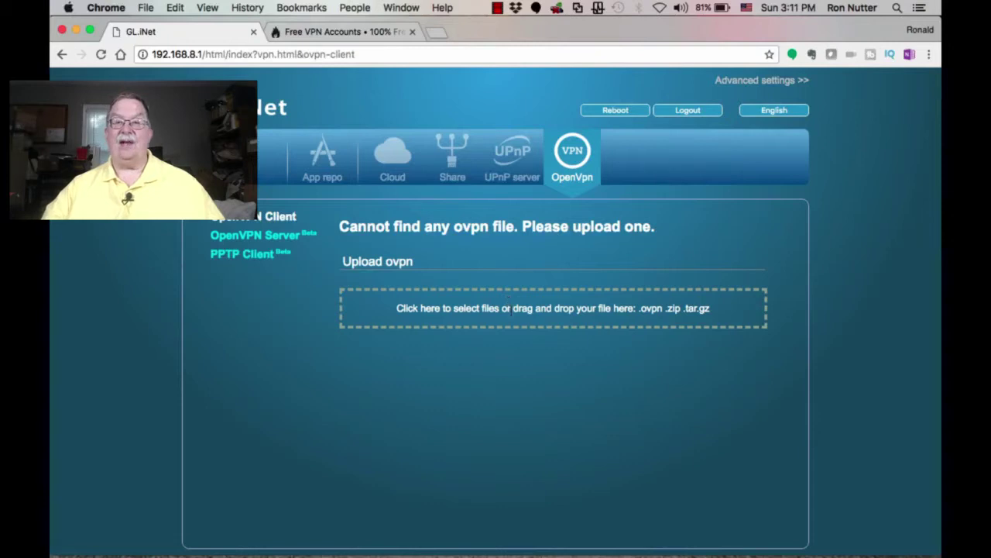
pyautogui.click(419, 308)
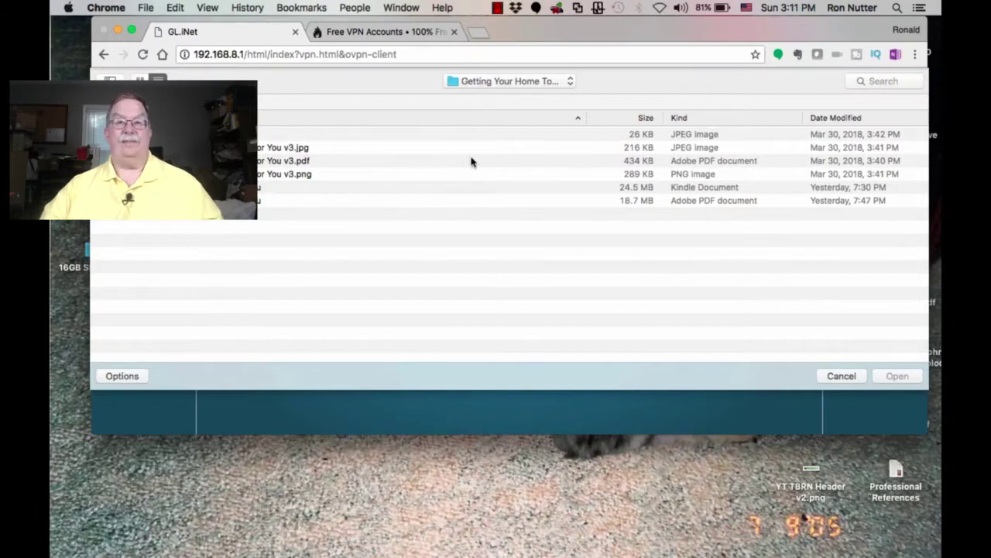
pyautogui.click(842, 377)
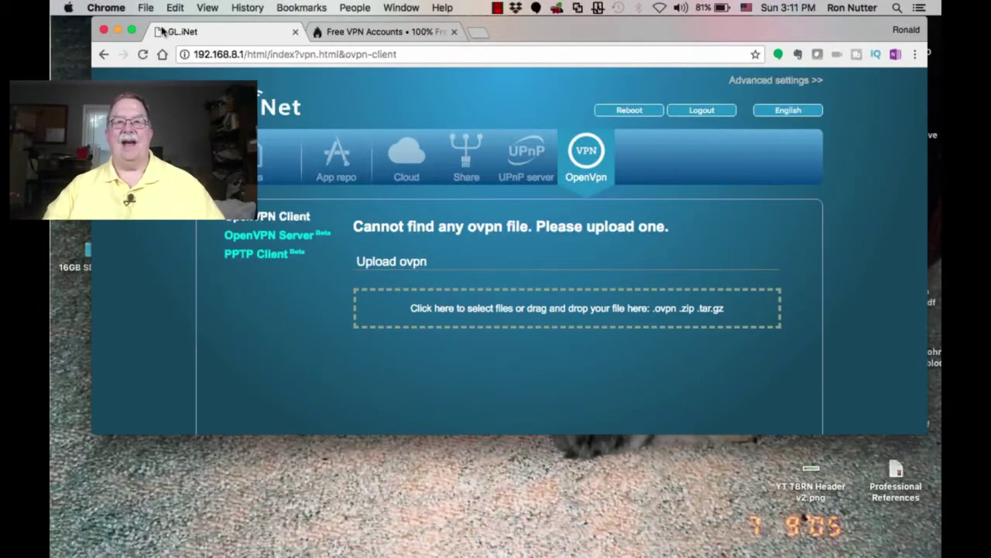
pyautogui.moveTo(515, 33); pyautogui.dragTo(475, 33)
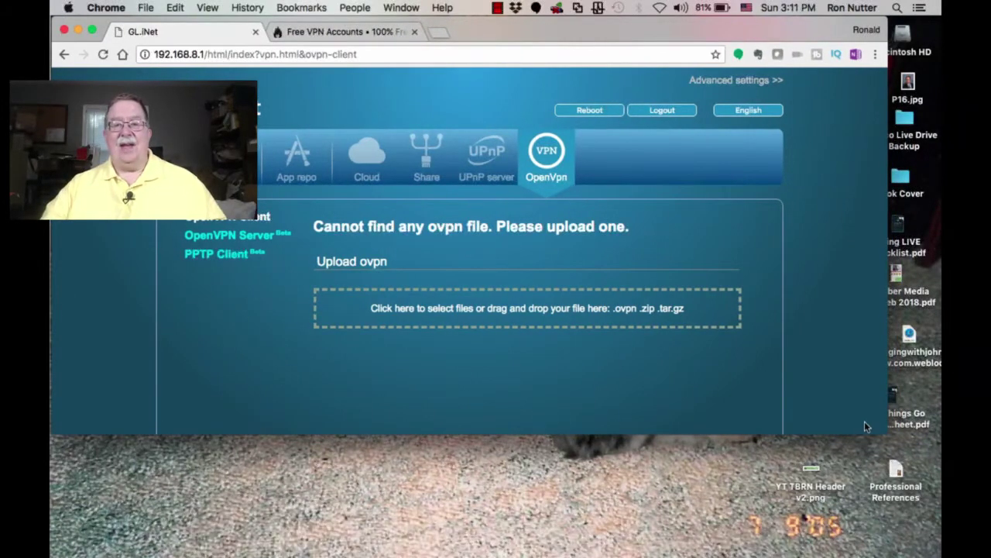
pyautogui.moveTo(881, 432); pyautogui.dragTo(938, 552)
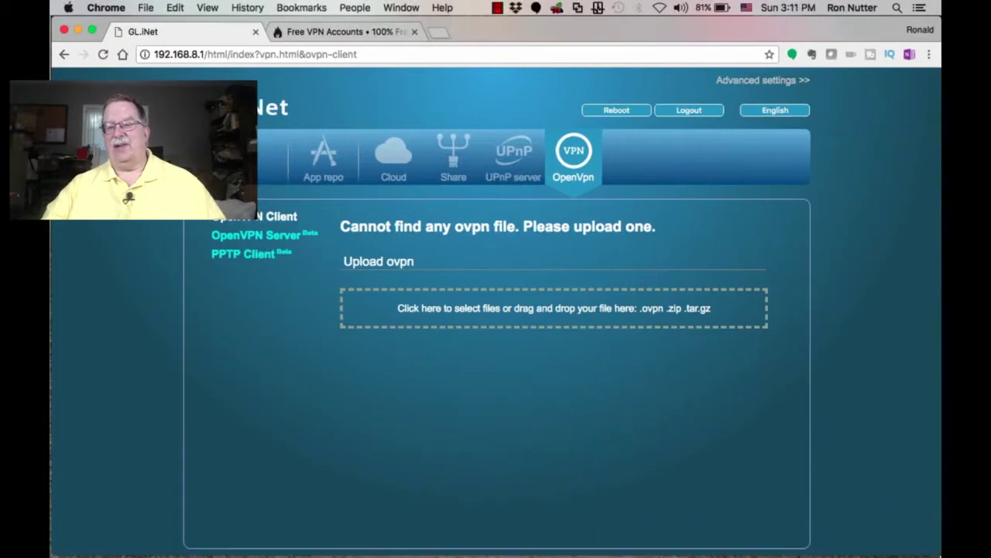
# Upload VPNBook.com-OpenVPN-US1.zip from the OpenVPN folder in Finder to the router's ovpn upload area, and minimize the folder window
pyautogui.press('super+Tab')
pyautogui.press('super+Tab')
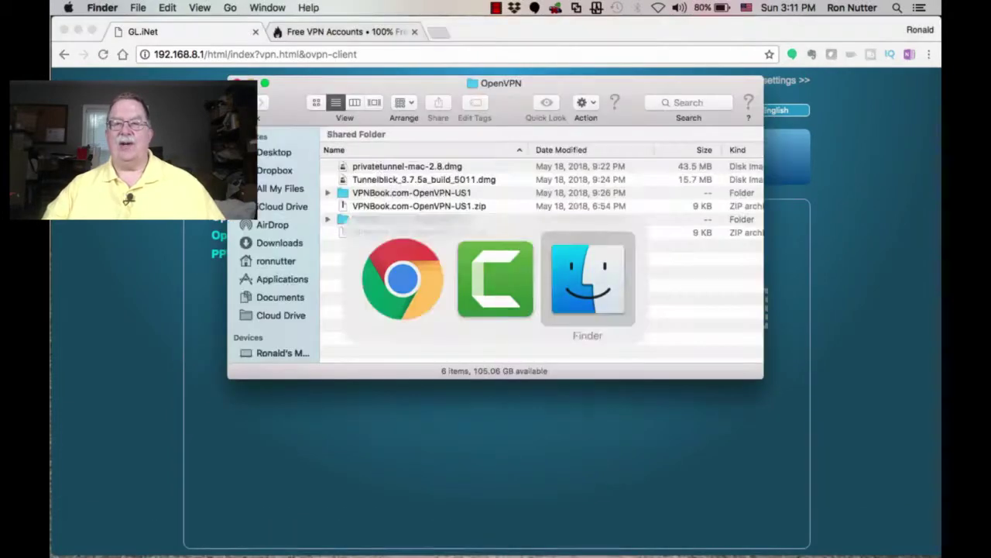
pyautogui.moveTo(409, 85); pyautogui.dragTo(659, 71)
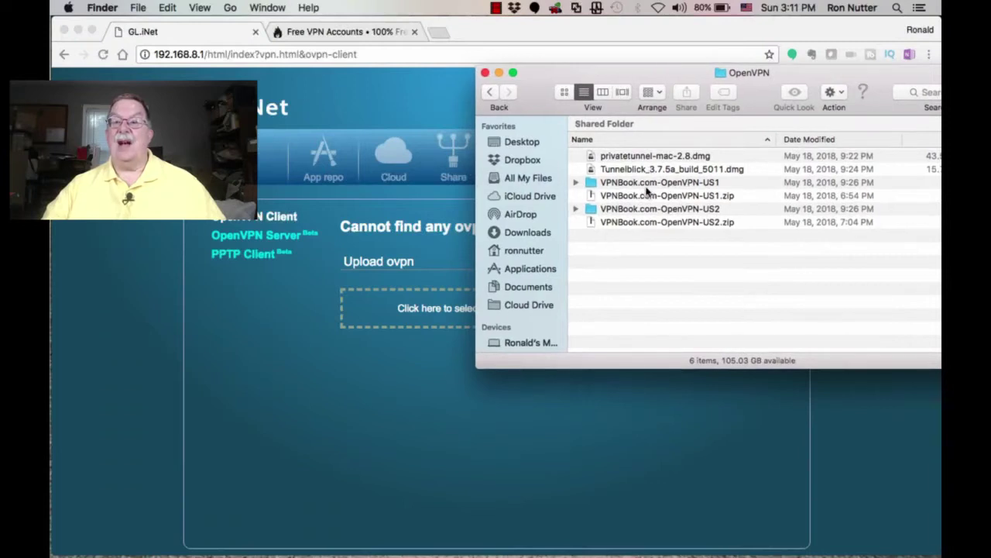
pyautogui.moveTo(645, 198); pyautogui.dragTo(441, 301)
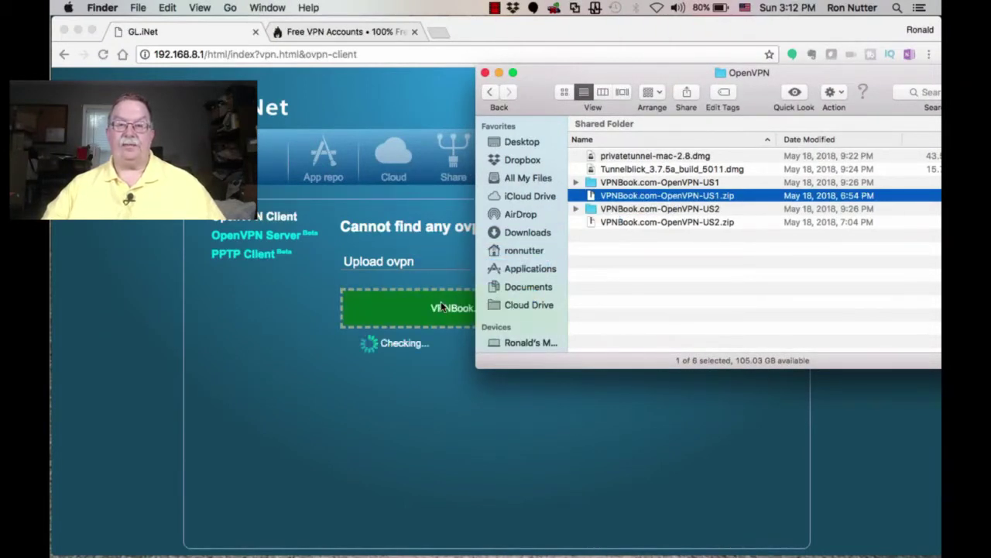
pyautogui.click(500, 73)
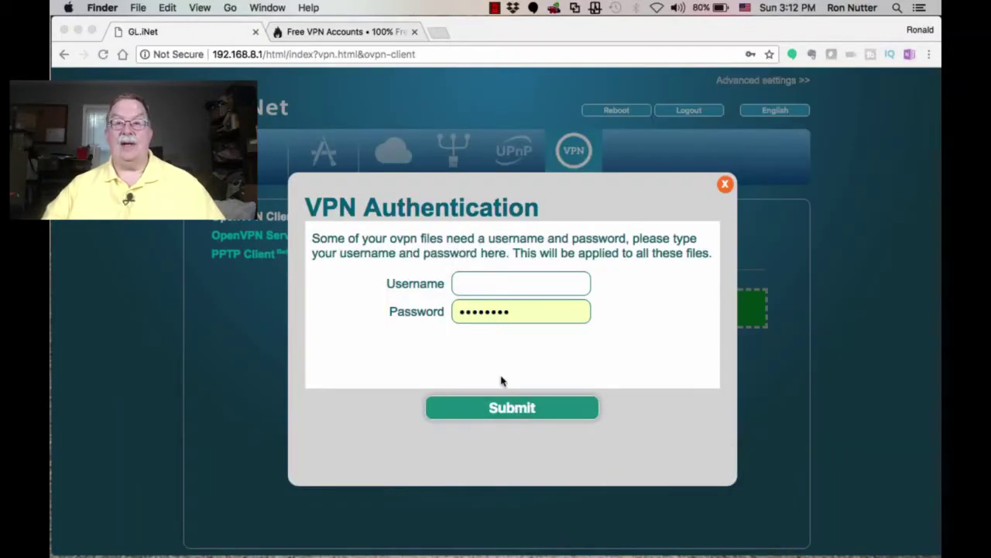
# Copy the OpenVPN username vpnbook from the VPNBook page into the Username field of the router's VPN Authentication form
pyautogui.press('super+Tab')
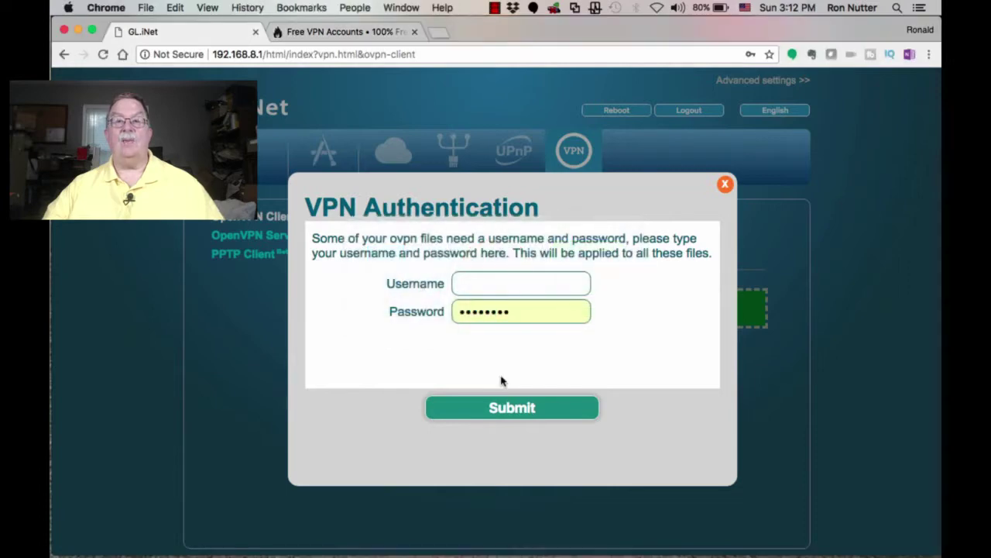
pyautogui.click(352, 32)
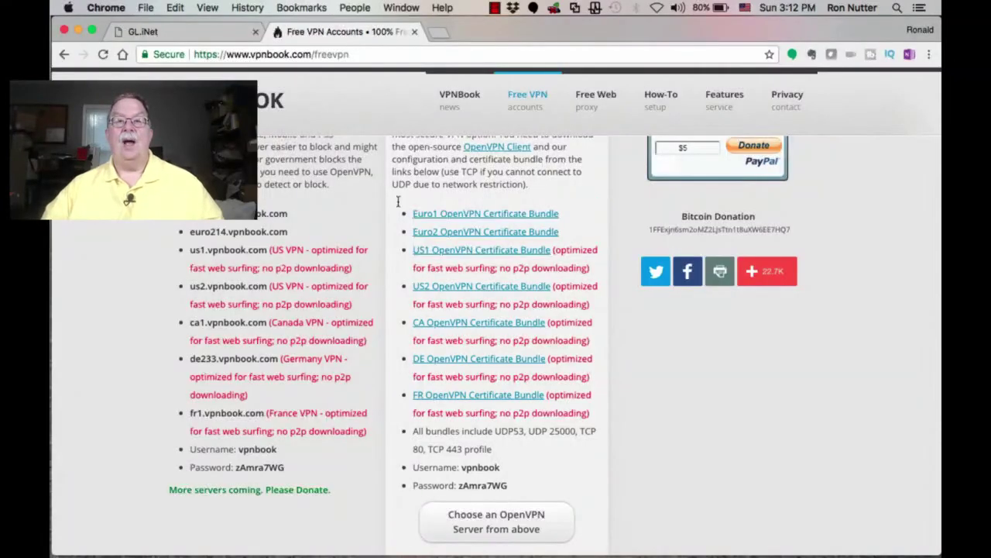
pyautogui.moveTo(502, 468); pyautogui.dragTo(464, 471)
pyautogui.press('cmd+c')
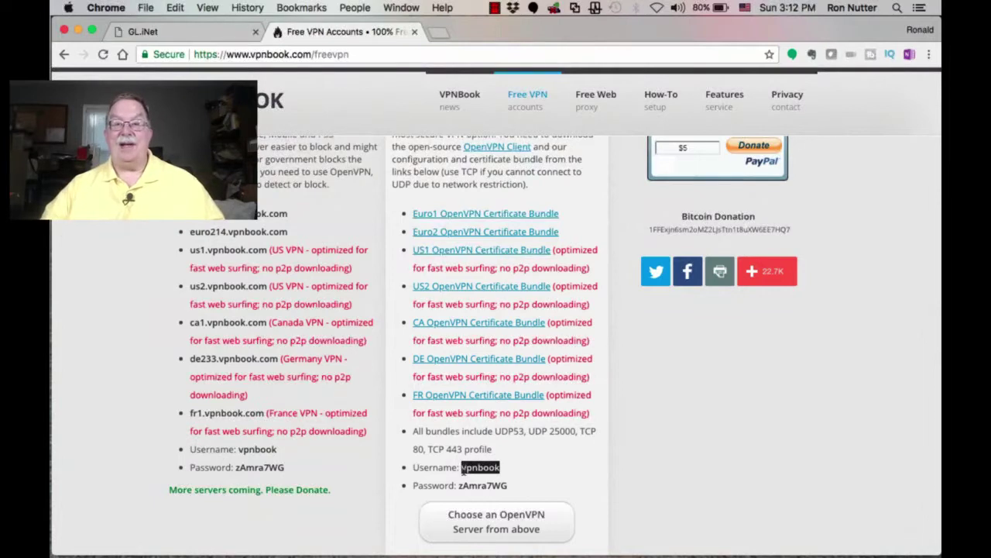
pyautogui.click(180, 32)
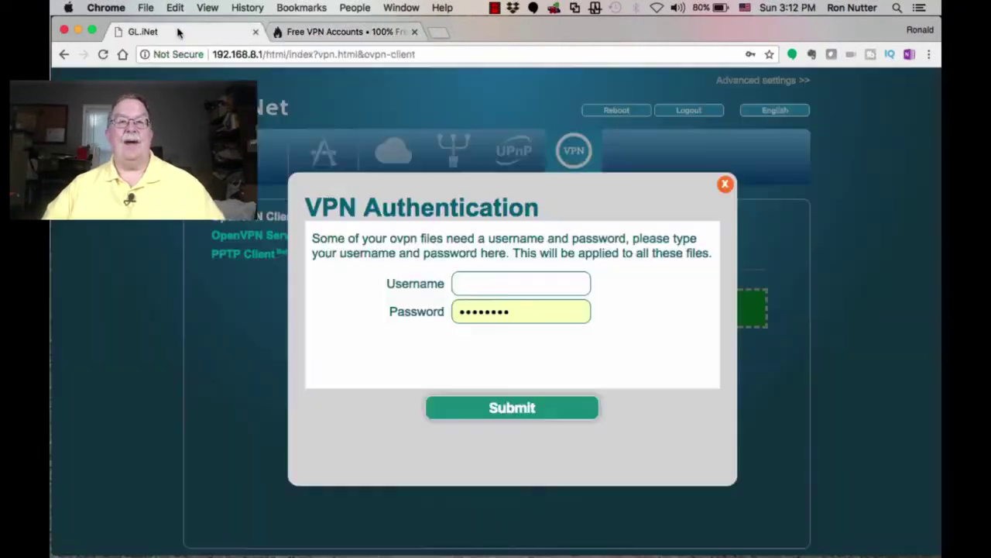
pyautogui.click(550, 287)
pyautogui.press('cmd+v')
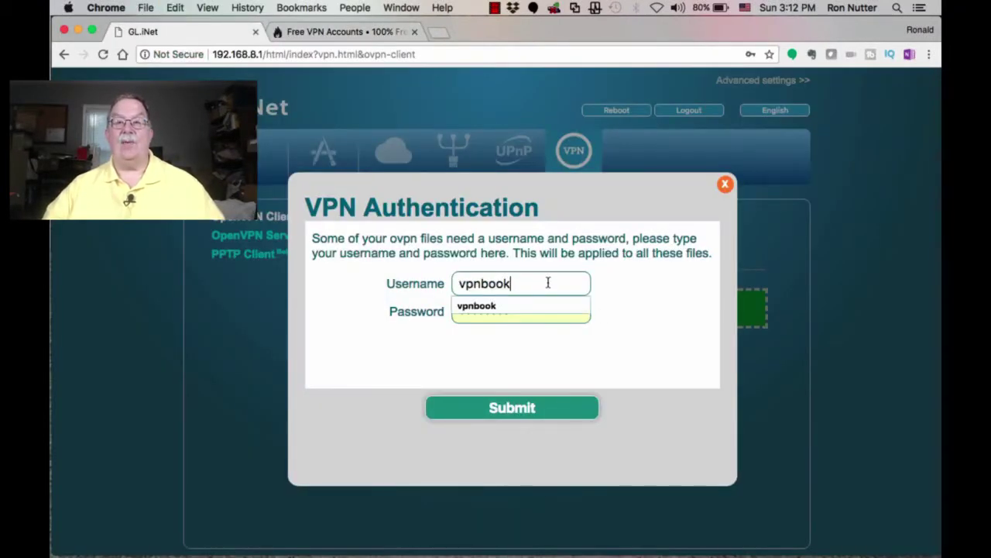
# Copy the OpenVPN password from the VPNBook page into the VPN Authentication form's Password field and submit the credentials
pyautogui.press('Tab')
pyautogui.click(364, 32)
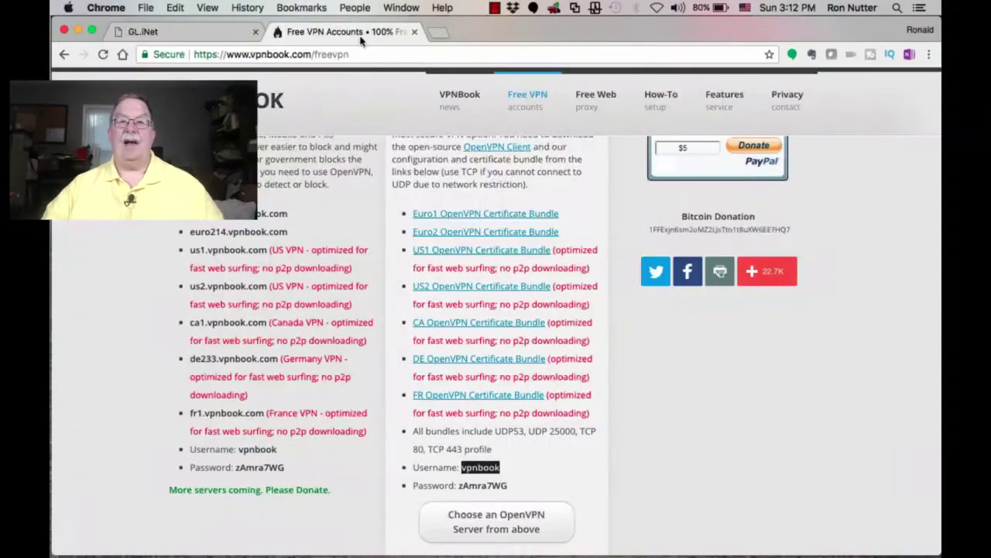
pyautogui.moveTo(513, 485); pyautogui.dragTo(458, 491)
pyautogui.press('super+c')
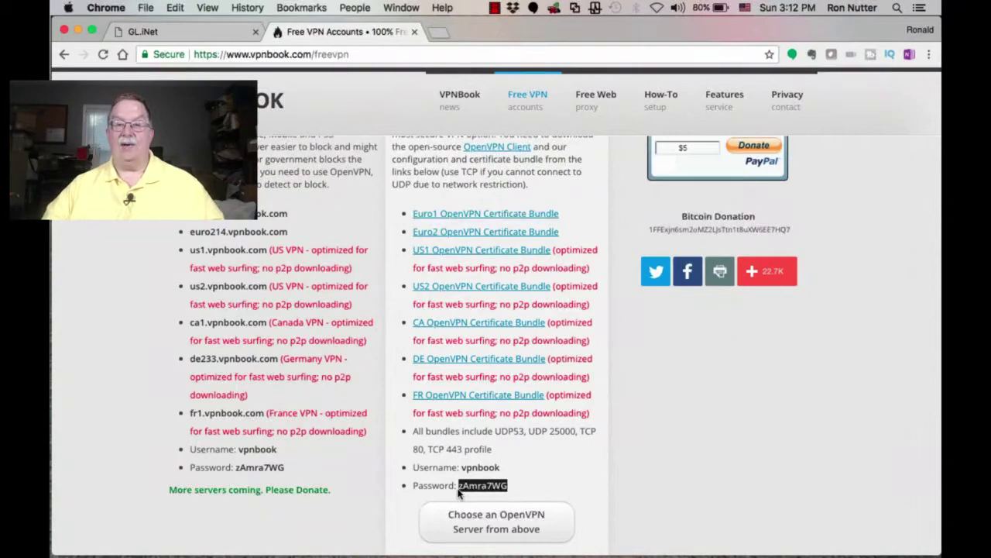
pyautogui.click(204, 33)
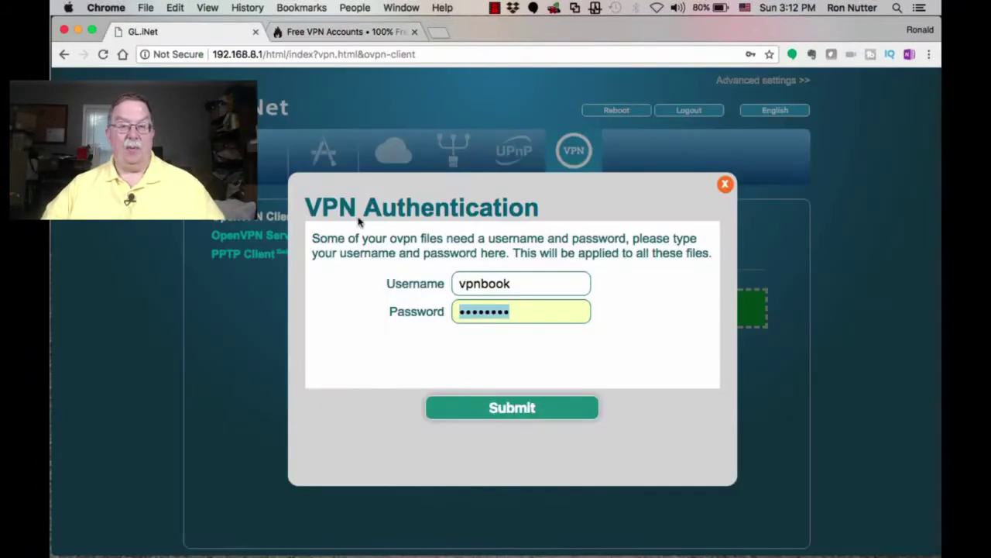
pyautogui.press('super+v')
pyautogui.click(512, 409)
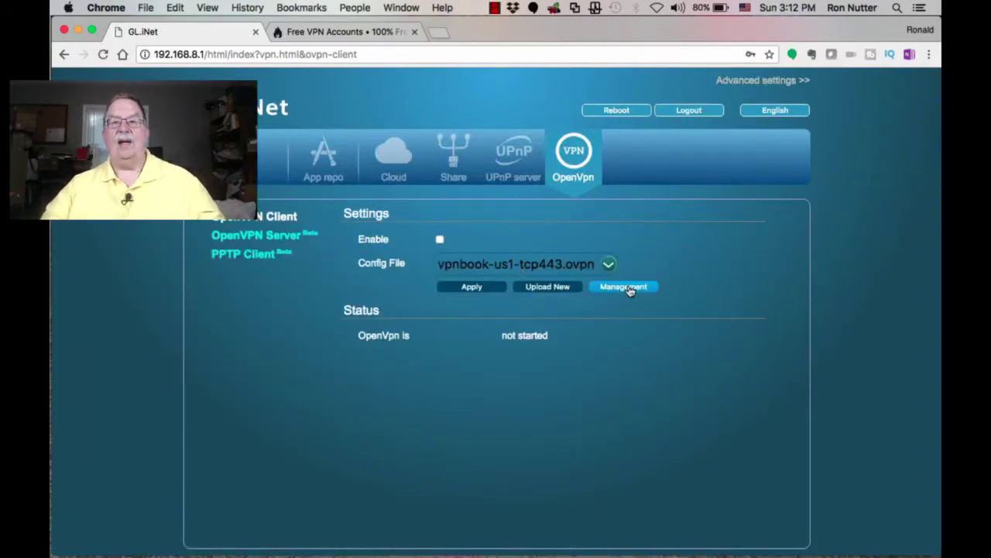
# Upload VPNBook.com-OpenVPN-US2.zip from the OpenVPN folder in Finder as a new router configuration, and minimize the folder window
pyautogui.click(554, 287)
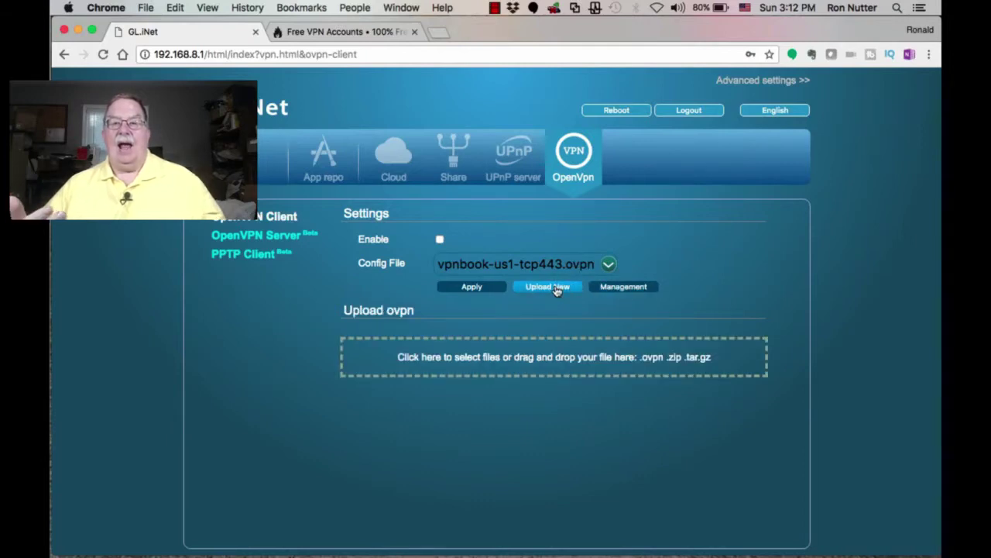
pyautogui.press('super+Tab')
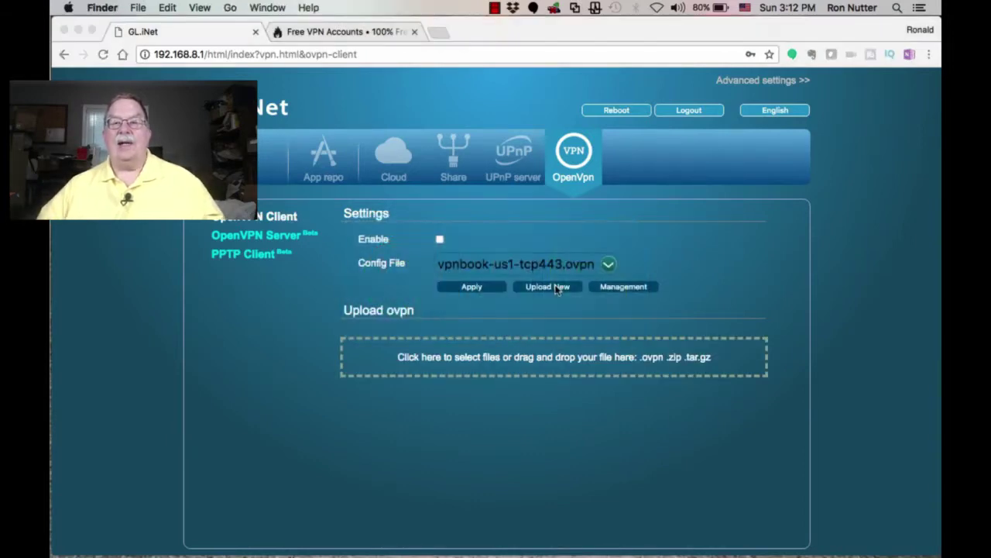
pyautogui.moveTo(369, 538)
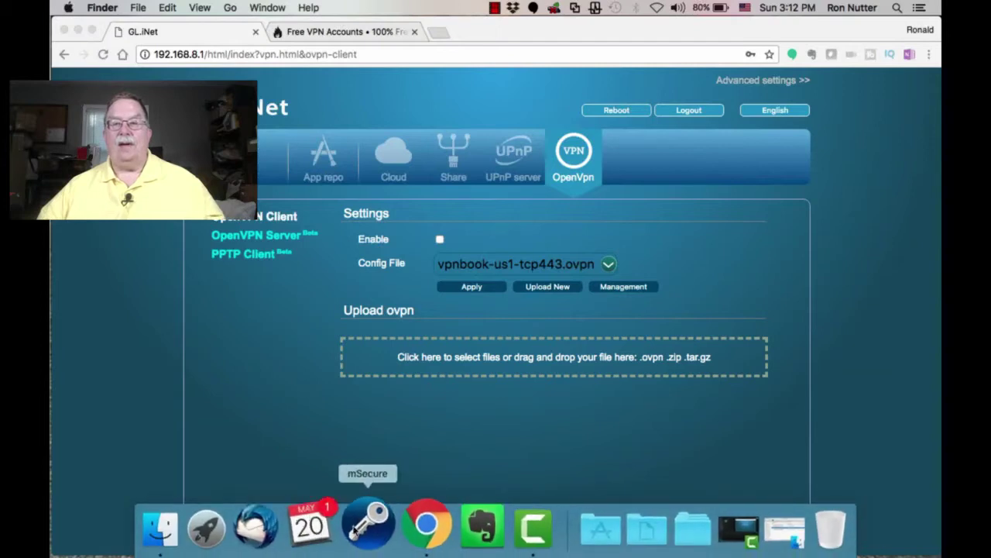
pyautogui.click(186, 524)
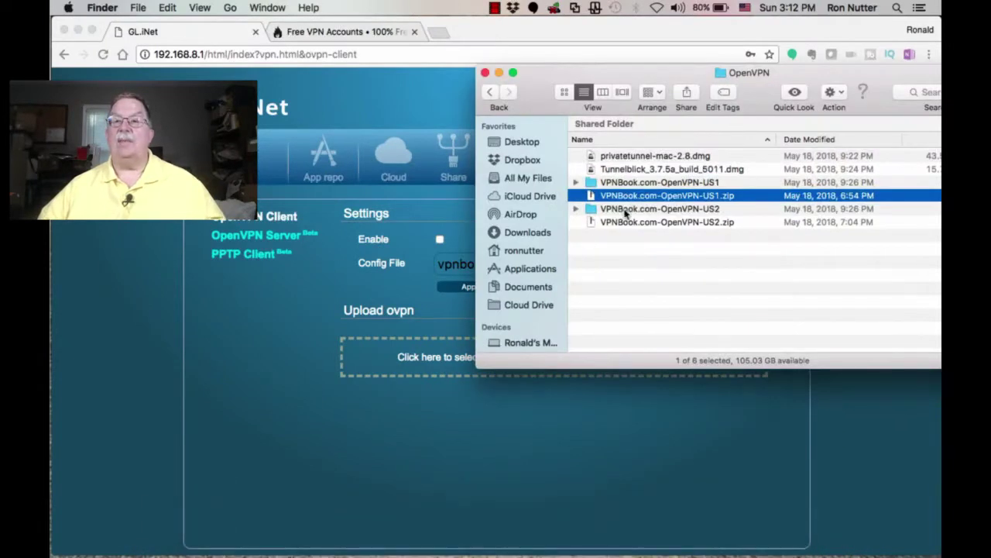
pyautogui.click(626, 223)
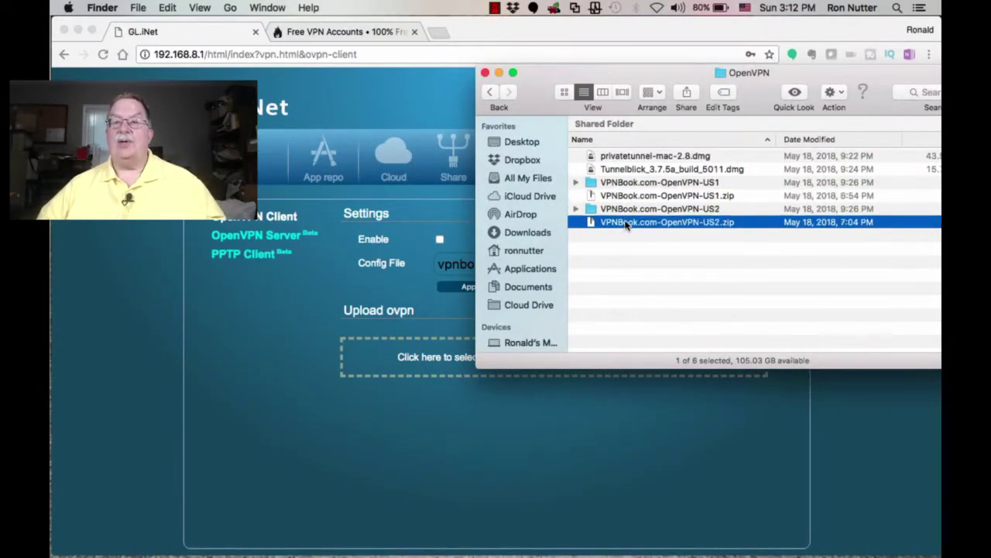
pyautogui.moveTo(627, 222); pyautogui.dragTo(435, 348)
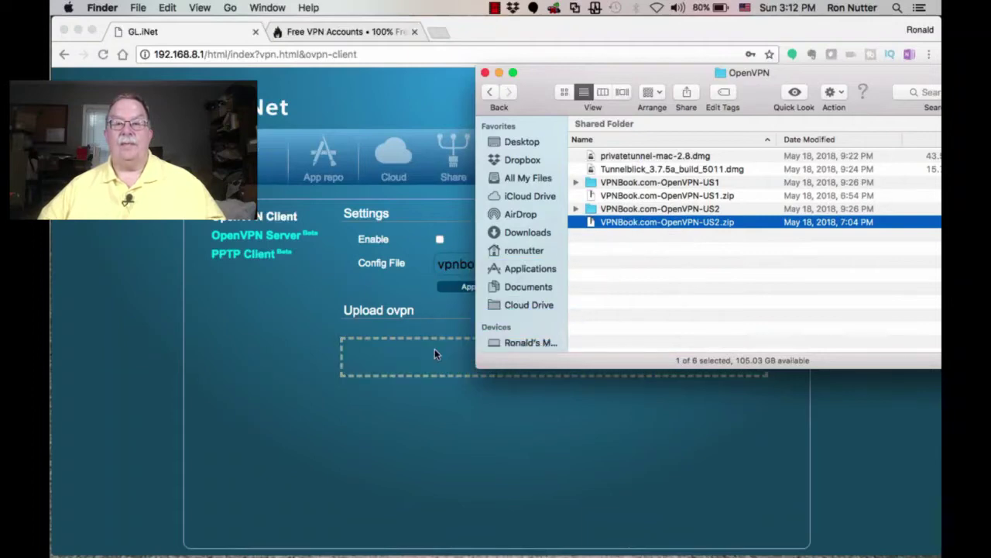
pyautogui.click(499, 72)
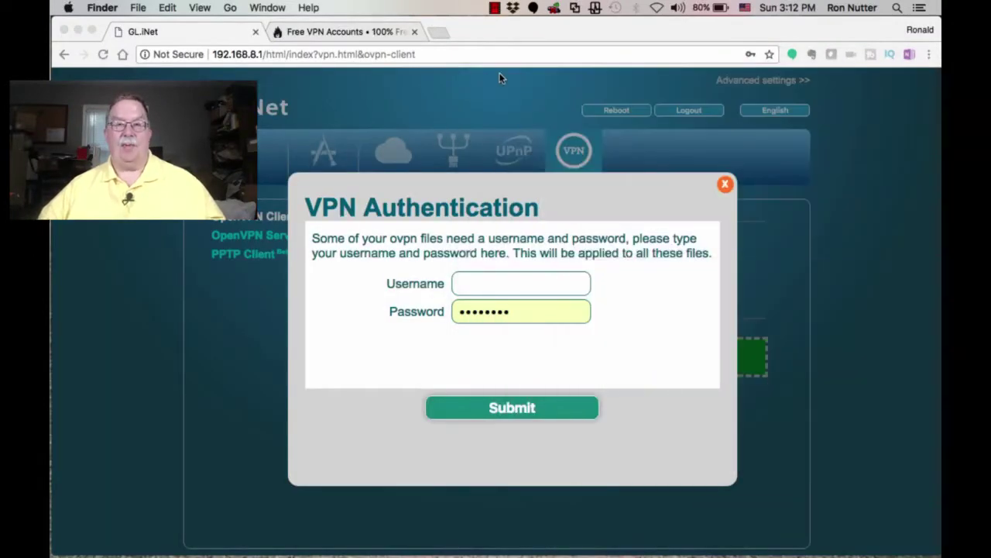
# Enter the username vpnbook from the VPNBook page in the VPN Authentication form for the US2 files
pyautogui.click(309, 33)
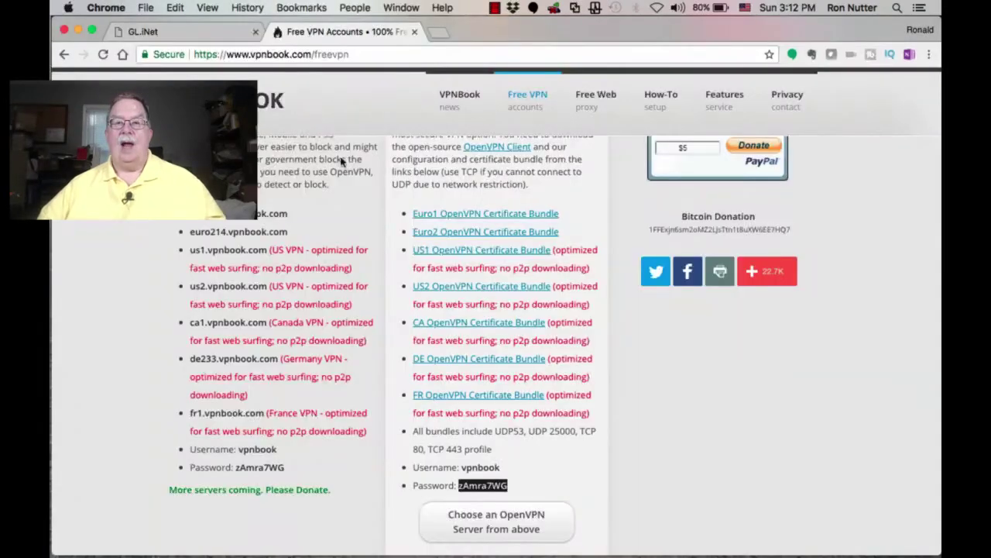
pyautogui.moveTo(501, 468); pyautogui.dragTo(461, 467)
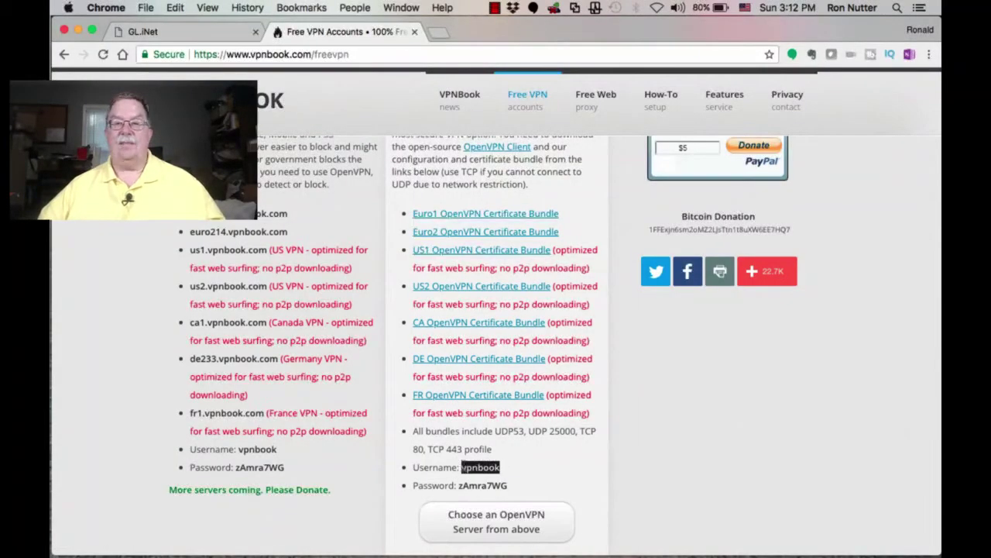
pyautogui.click(194, 33)
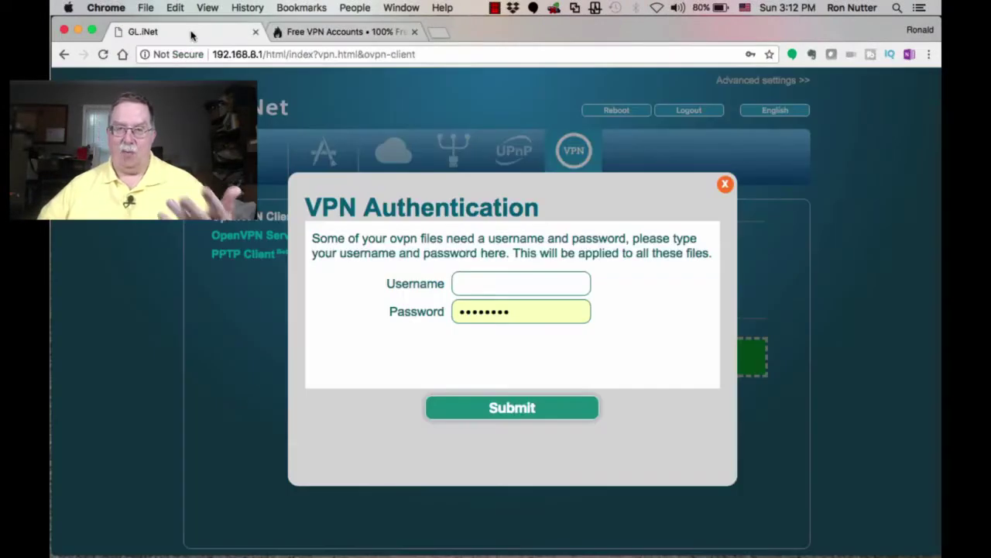
pyautogui.click(493, 283)
pyautogui.press('super+v')
# Copy the OpenVPN password from the VPNBook page into the VPN Authentication form's Password field and submit the US2 credentials
pyautogui.press('Tab')
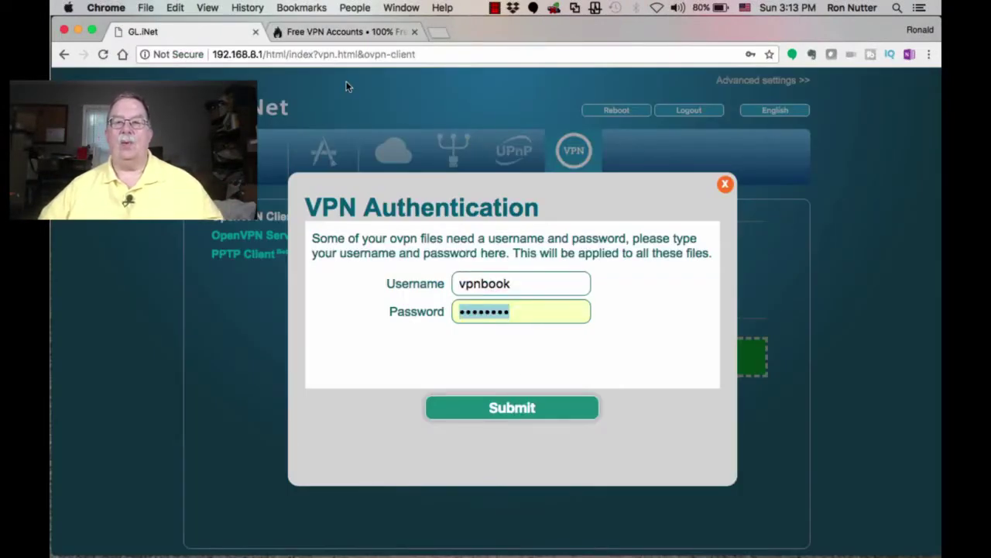
pyautogui.click(324, 31)
pyautogui.moveTo(509, 487); pyautogui.dragTo(460, 491)
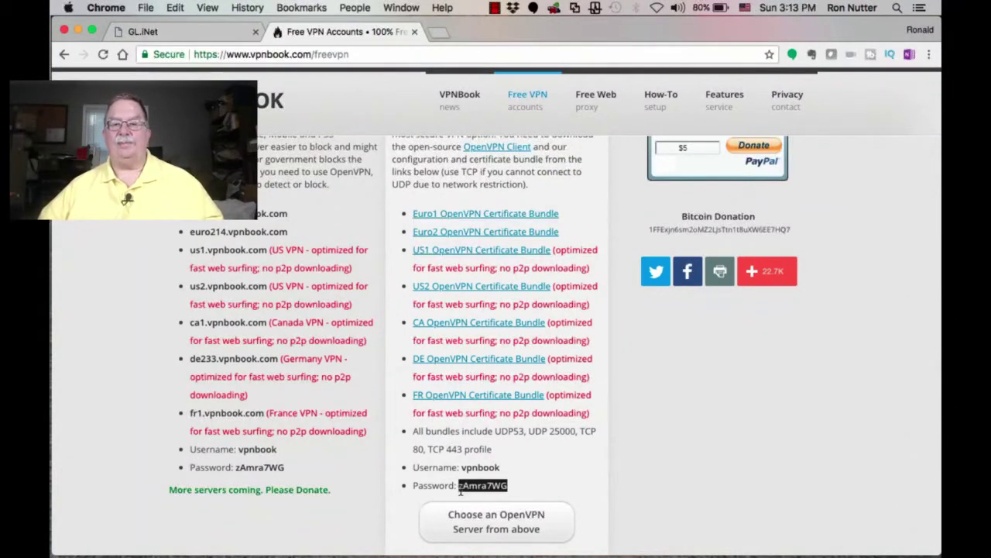
pyautogui.press('super+c')
pyautogui.click(155, 31)
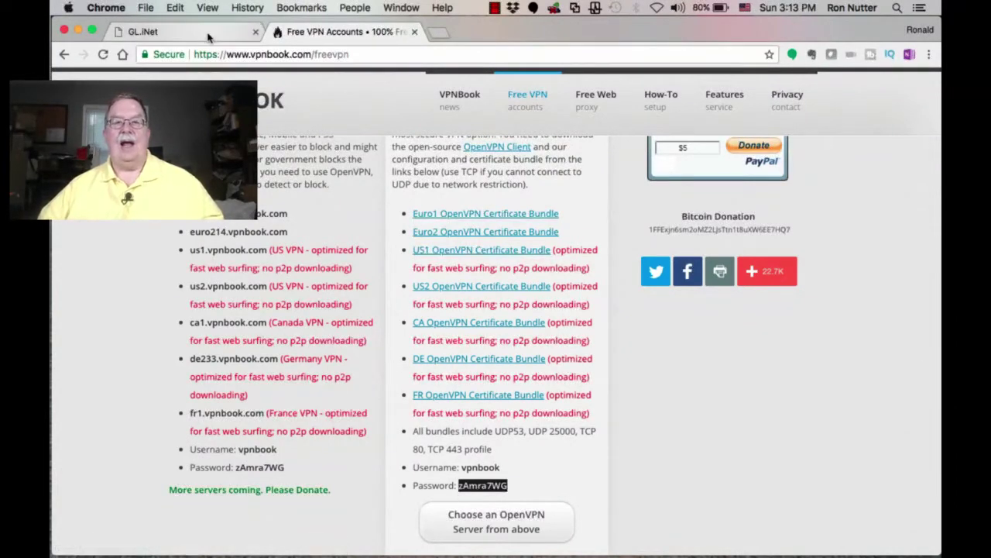
pyautogui.press('super+v')
pyautogui.click(509, 409)
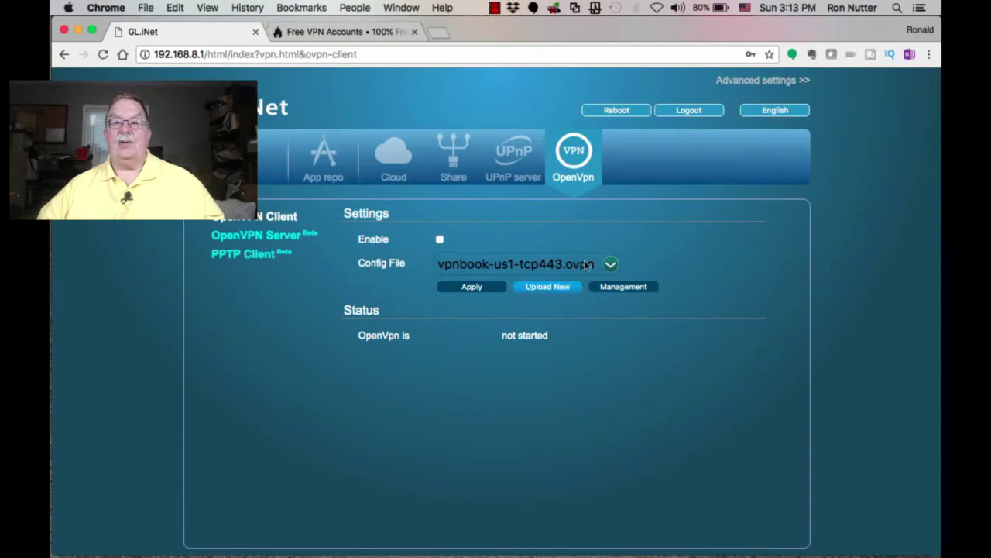
# Enable the OpenVPN client with the vpnbook-us1-tcp443.ovpn config file and apply the settings
pyautogui.click(439, 241)
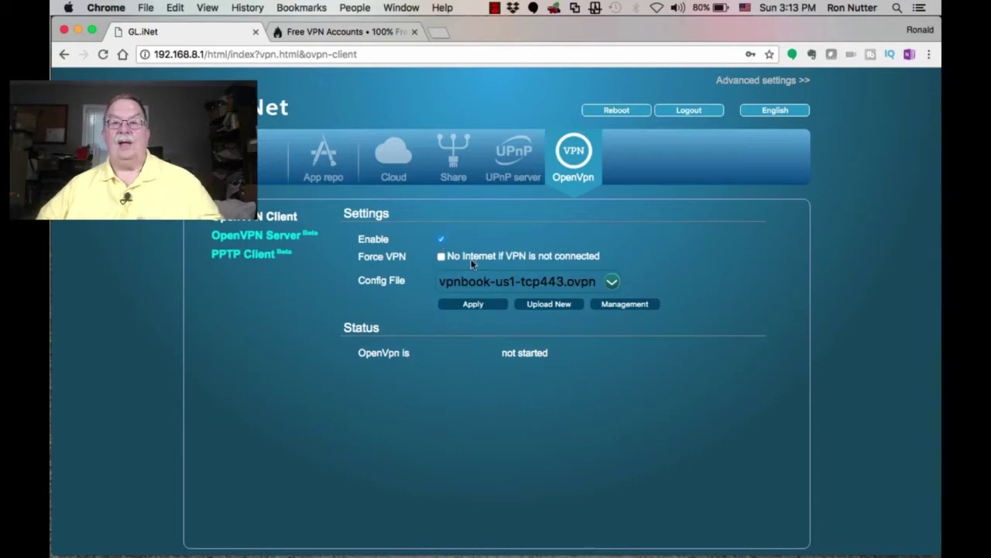
pyautogui.click(489, 307)
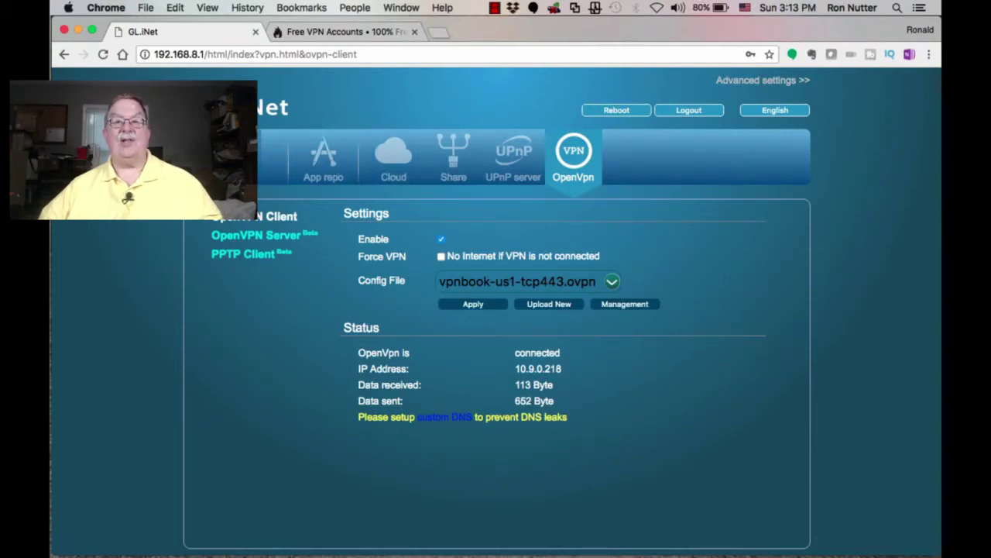
# Set the router's Switch Button Configuration to OpenVpn Toggle (On/Off) and apply it
pyautogui.click(225, 159)
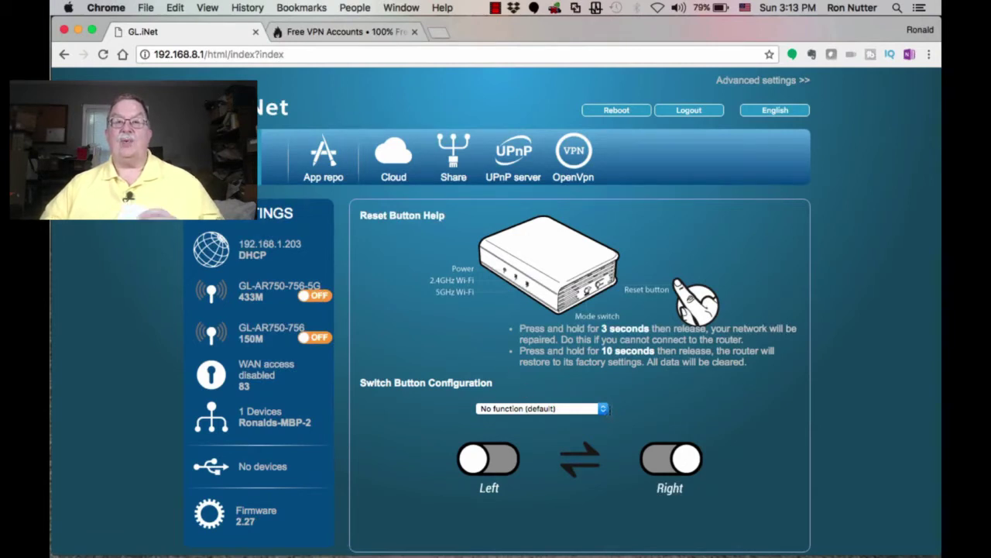
pyautogui.click(603, 408)
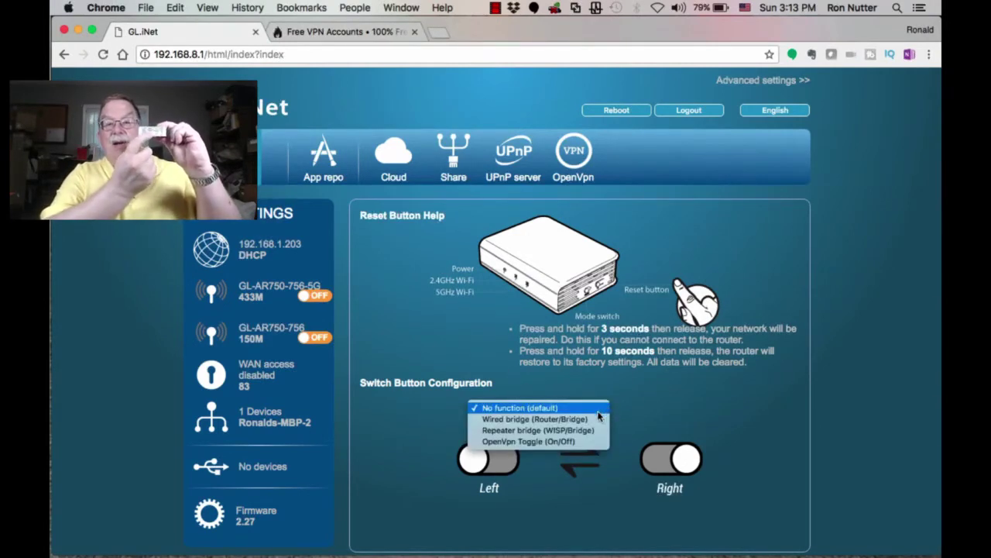
pyautogui.click(530, 441)
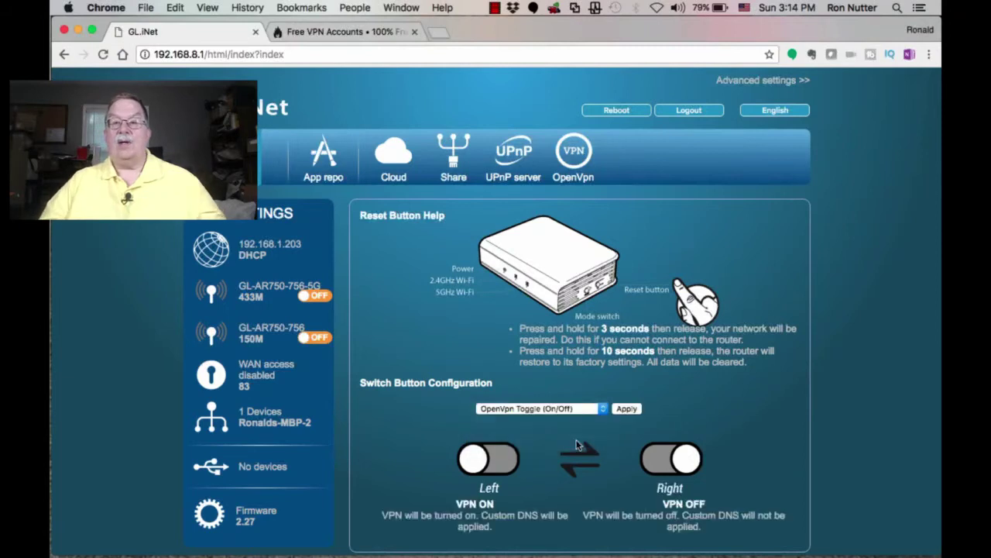
pyautogui.click(624, 409)
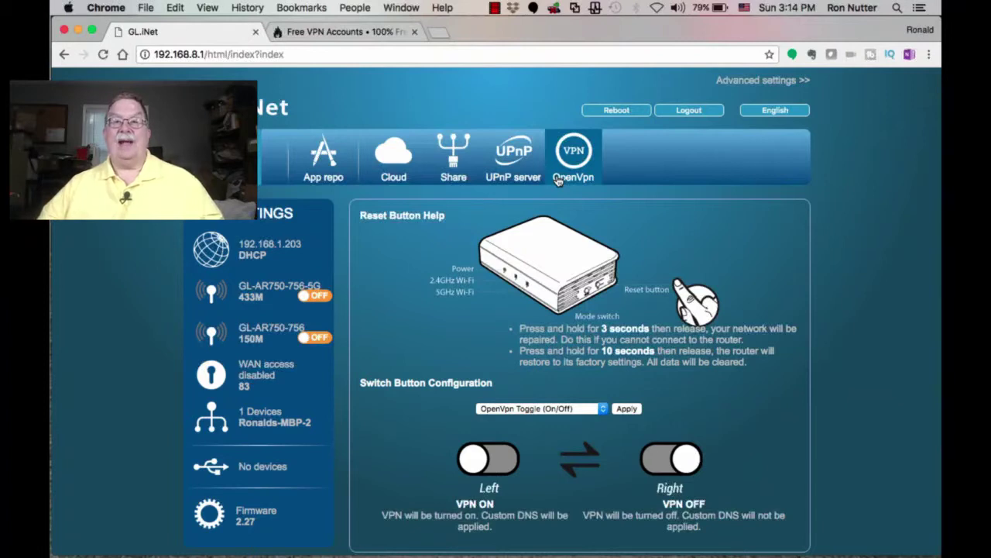
# Switch the OpenVPN client's config file to vpnbook-us1-tcp80.ovpn, enable the client and apply the settings
pyautogui.click(571, 157)
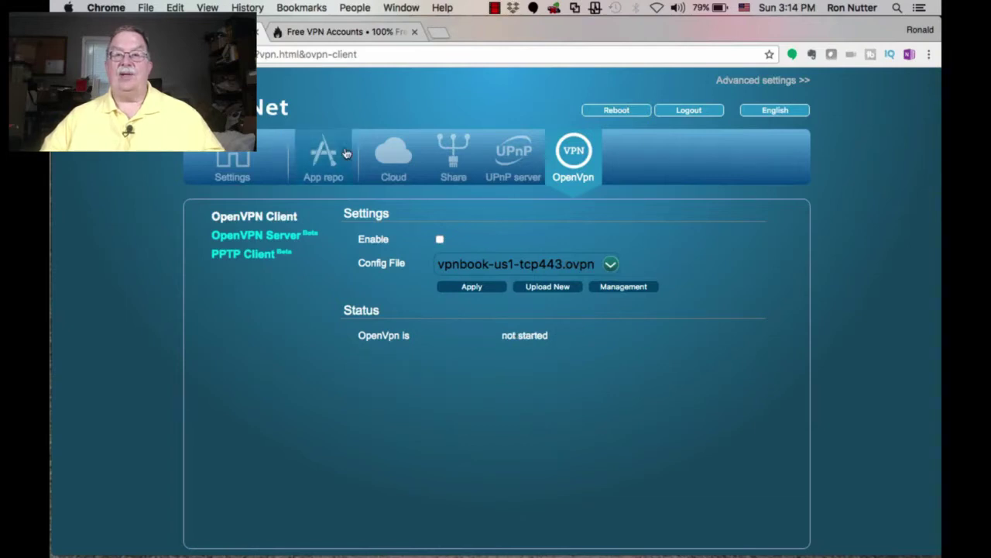
pyautogui.click(611, 265)
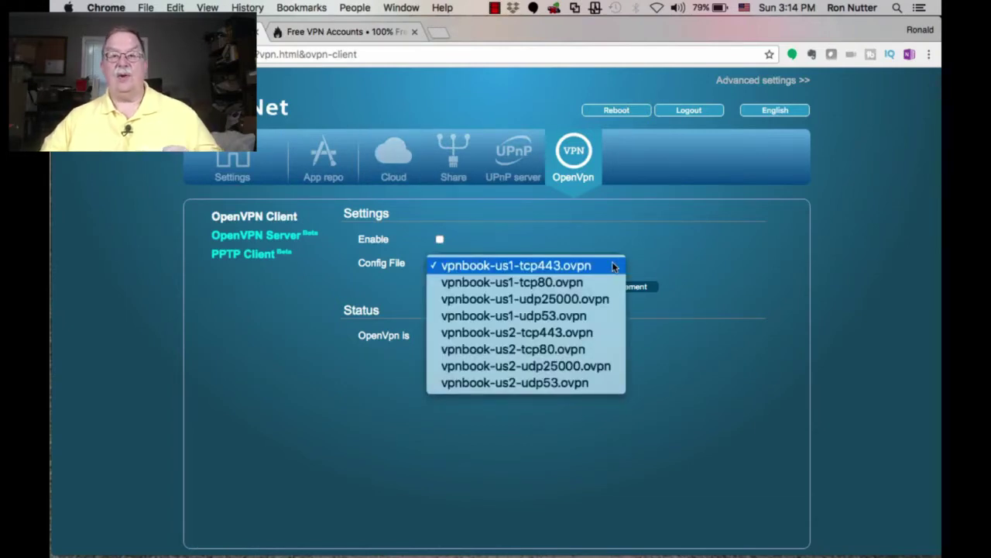
pyautogui.click(577, 284)
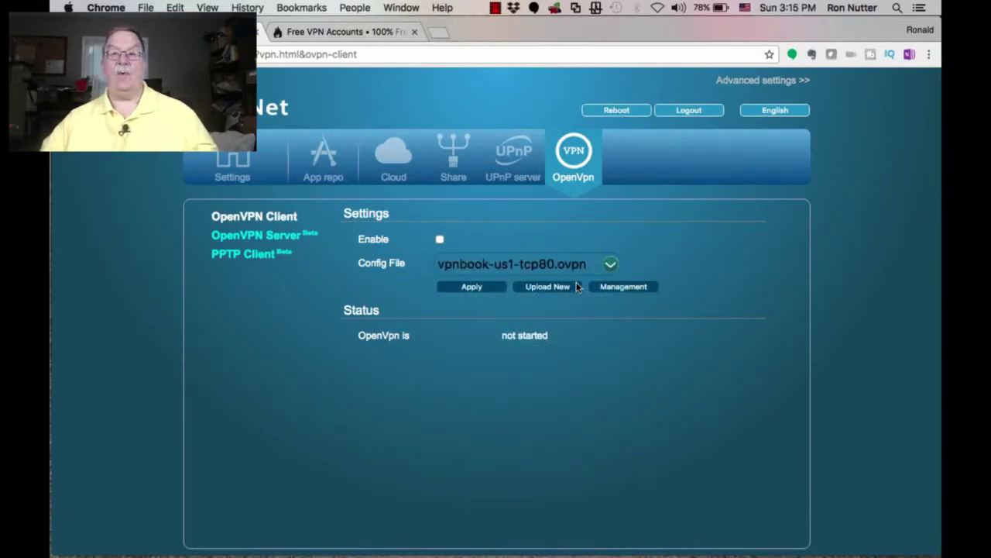
pyautogui.click(440, 238)
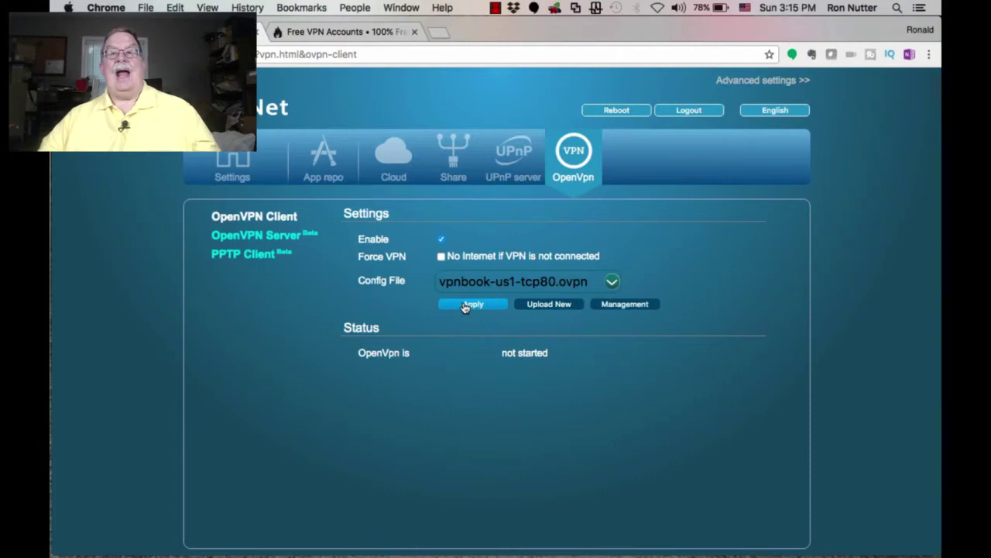
pyautogui.click(465, 306)
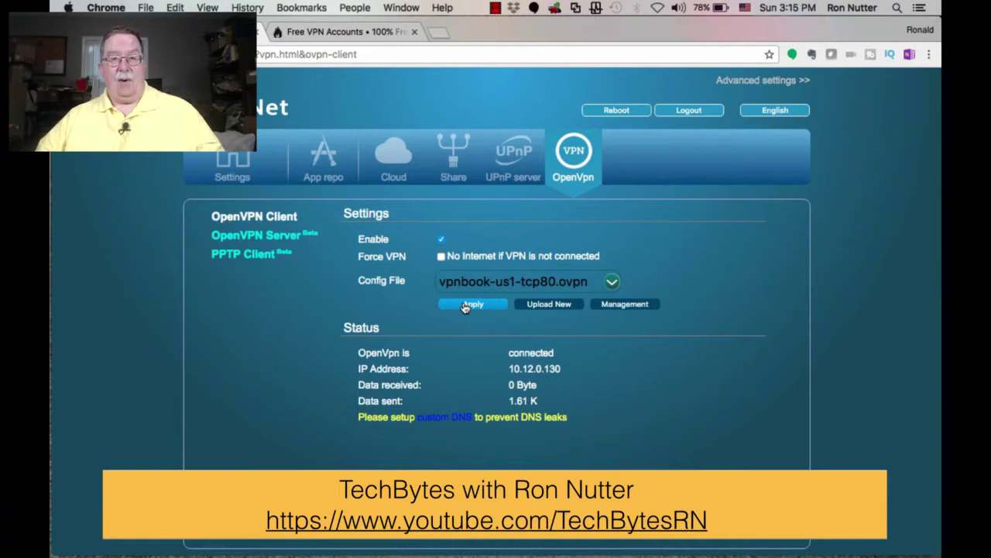
pyautogui.click(465, 305)
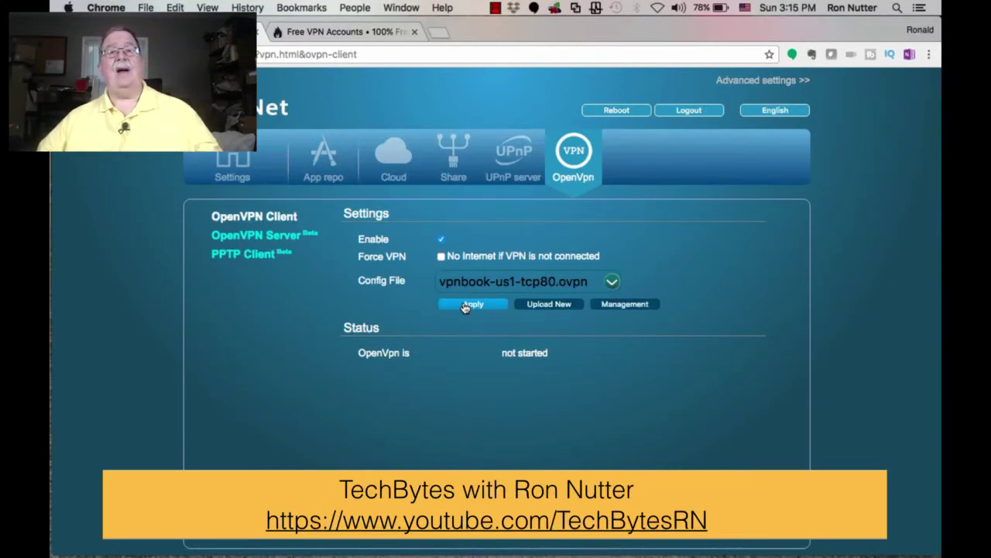
pyautogui.click(465, 305)
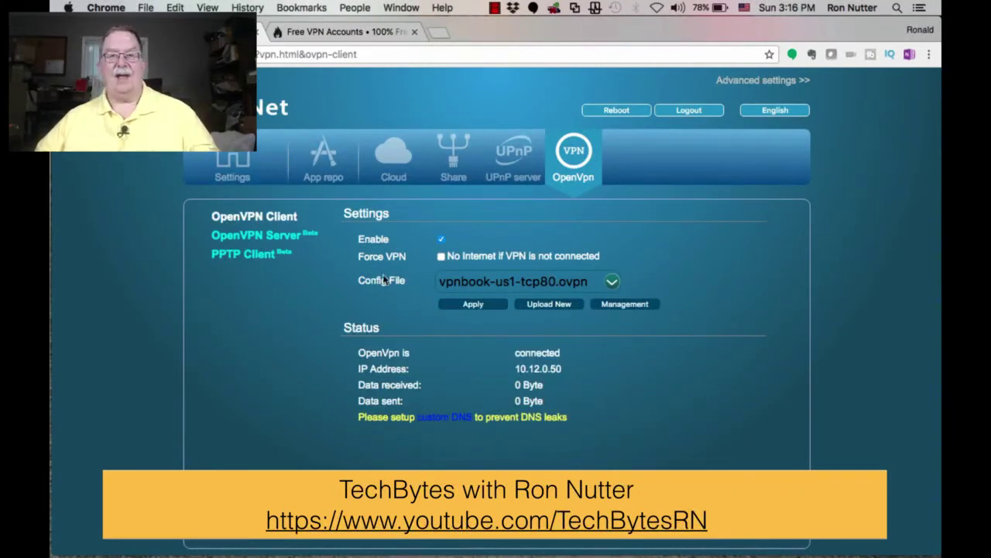
# Load amazon.com in a new browser tab and check the traffic counters in the router's OpenVPN status
pyautogui.click(438, 32)
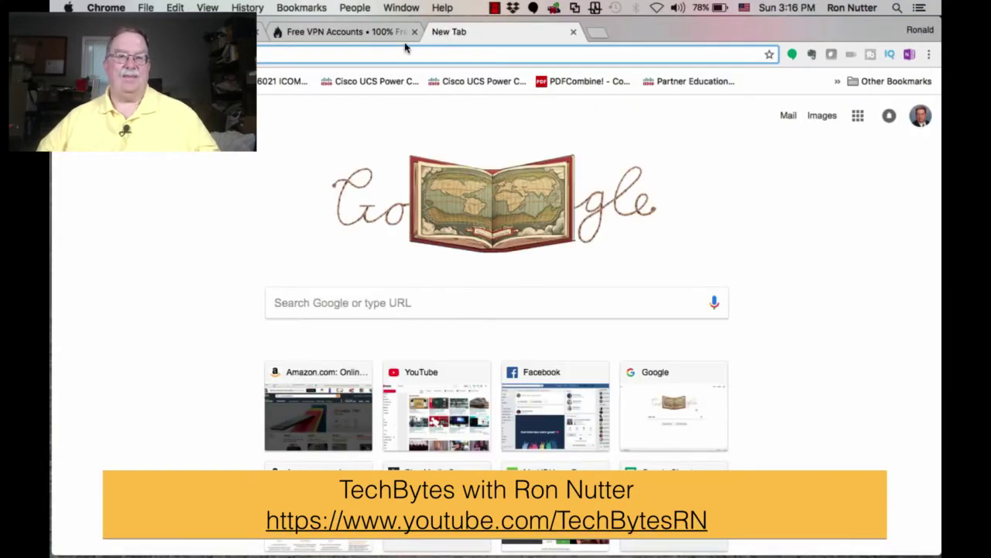
pyautogui.write('www..')
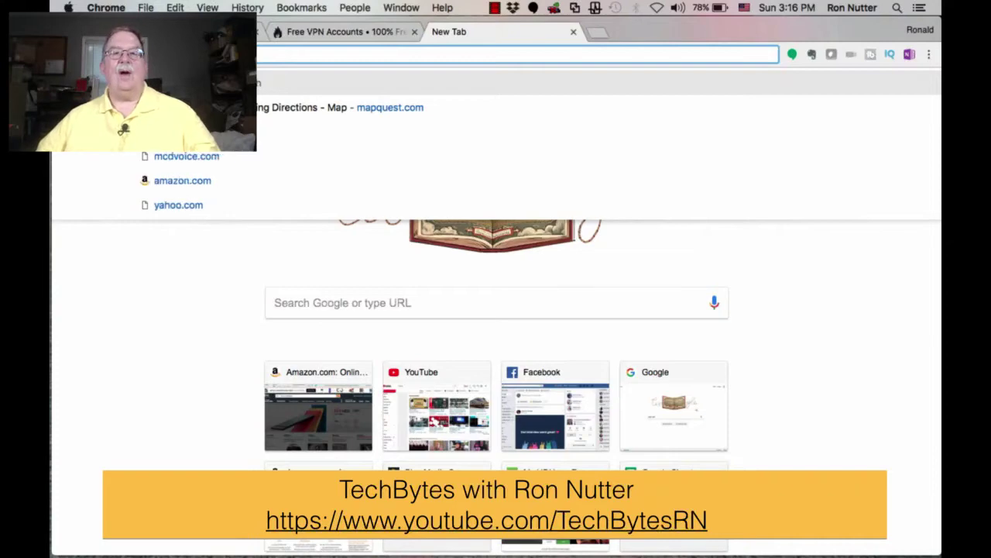
pyautogui.press('BackSpace')
pyautogui.write('ama')
pyautogui.press('Return')
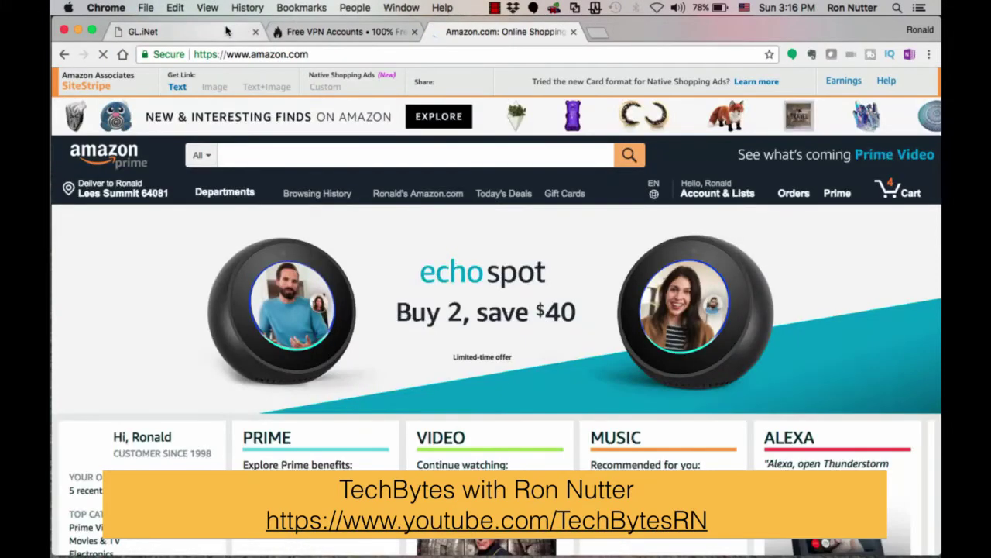
pyautogui.click(151, 32)
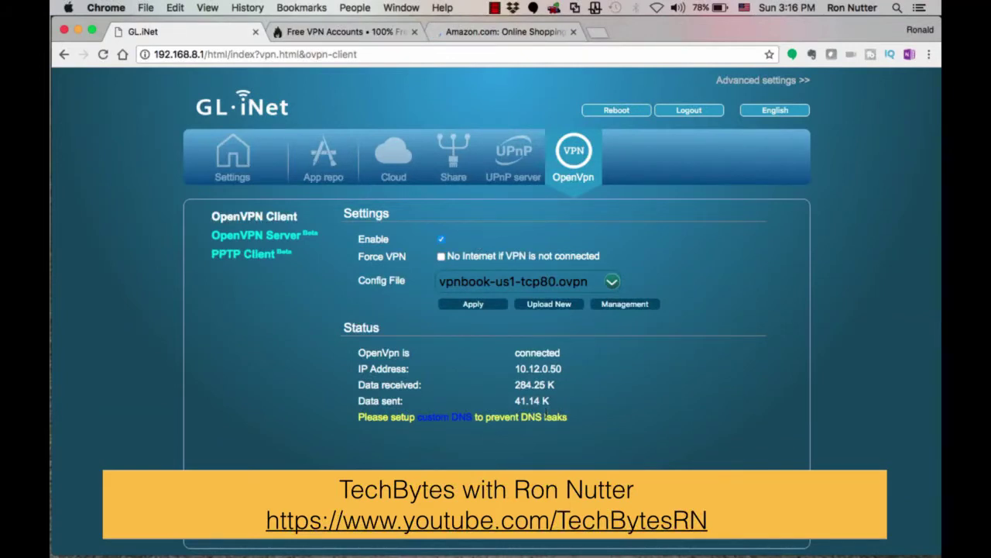
# Load speedtest.net in the Amazon tab, run the connection speed test and dismiss the privacy policy notice
pyautogui.click(504, 31)
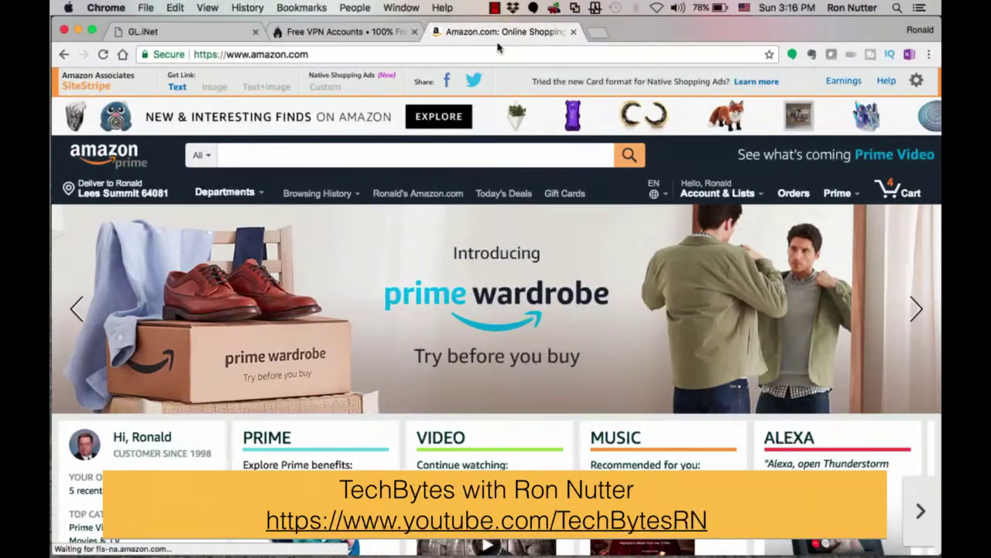
pyautogui.click(498, 50)
pyautogui.write('speedtest.net')
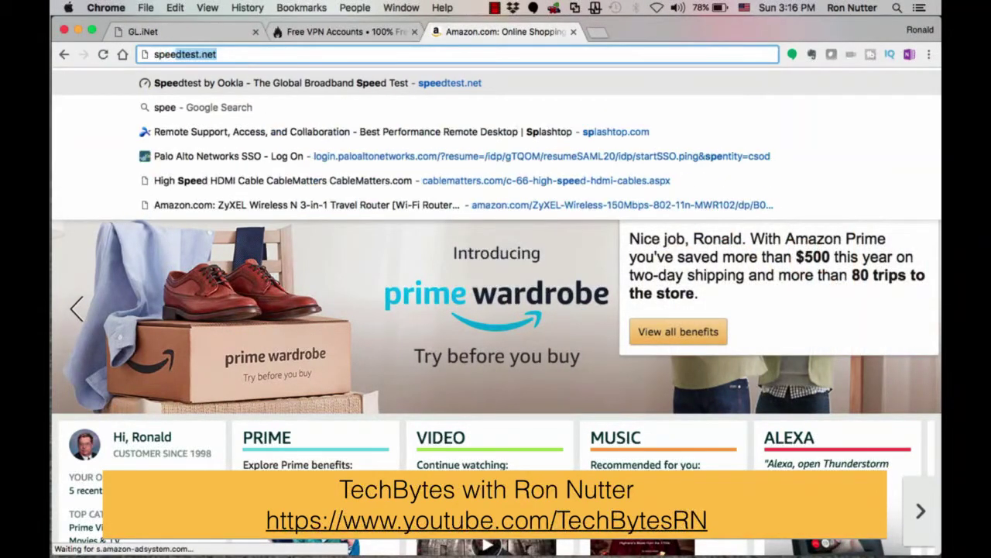
pyautogui.press('Return')
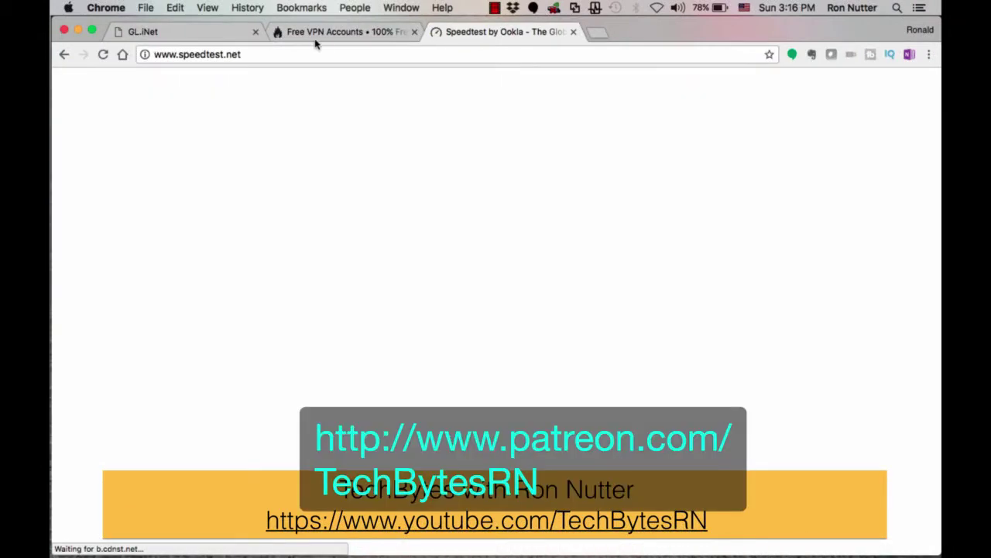
pyautogui.click(228, 32)
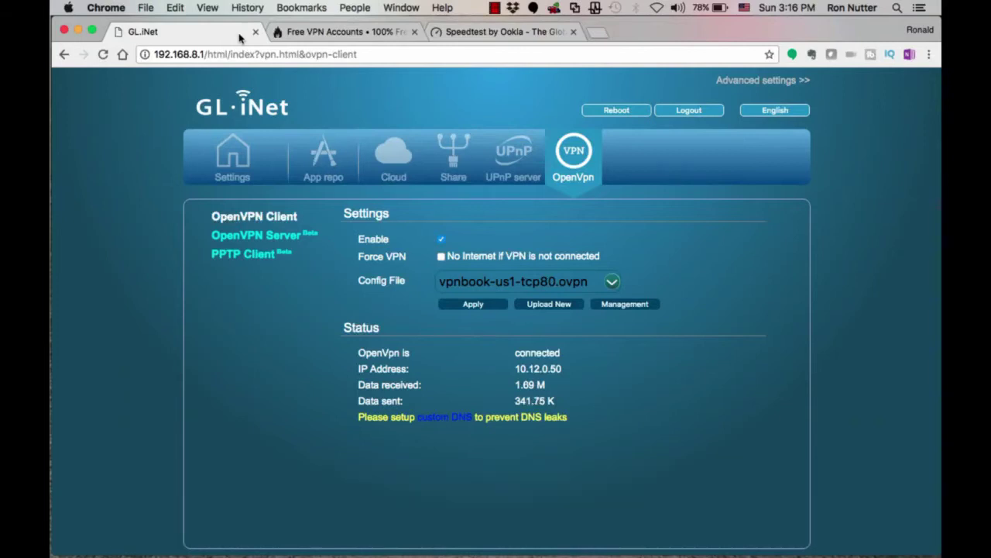
pyautogui.click(516, 31)
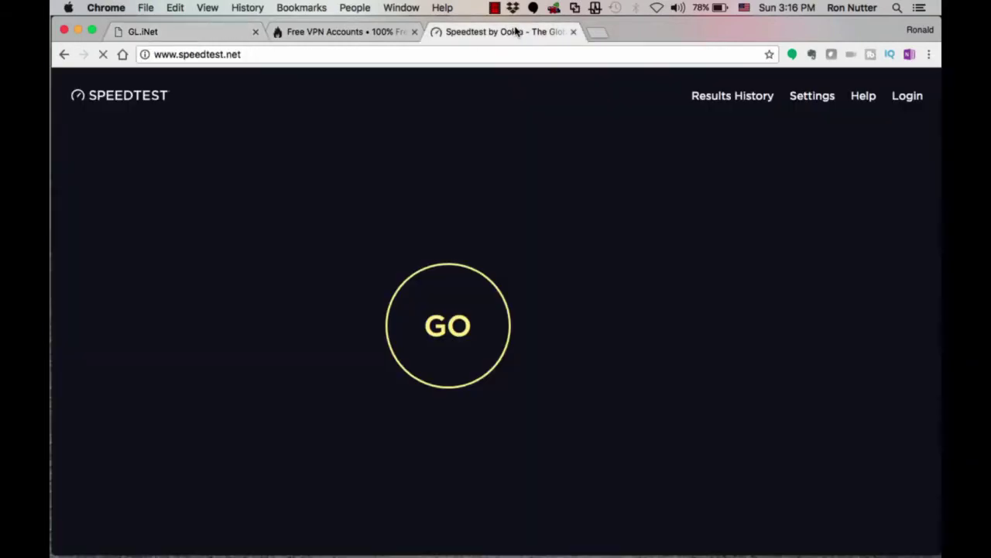
pyautogui.click(455, 305)
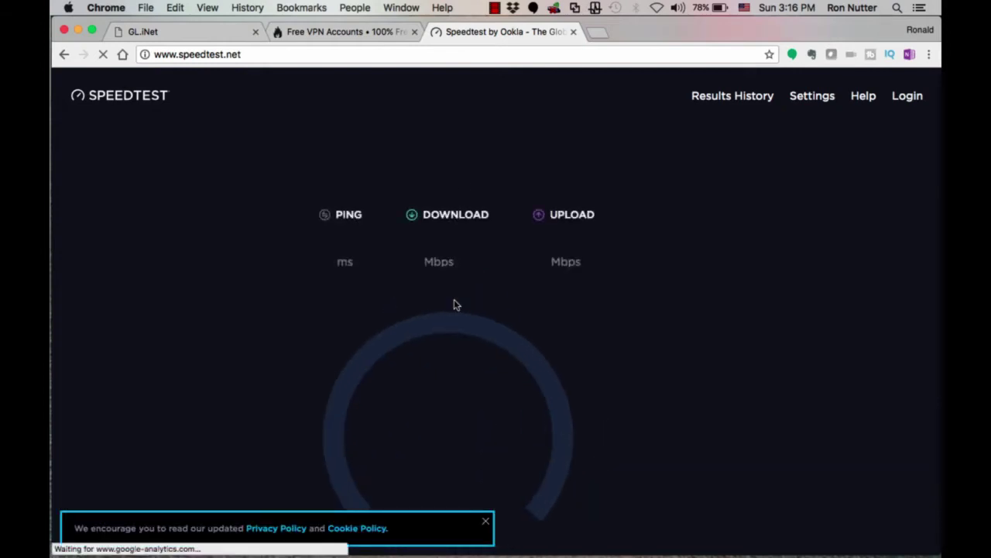
pyautogui.click(485, 525)
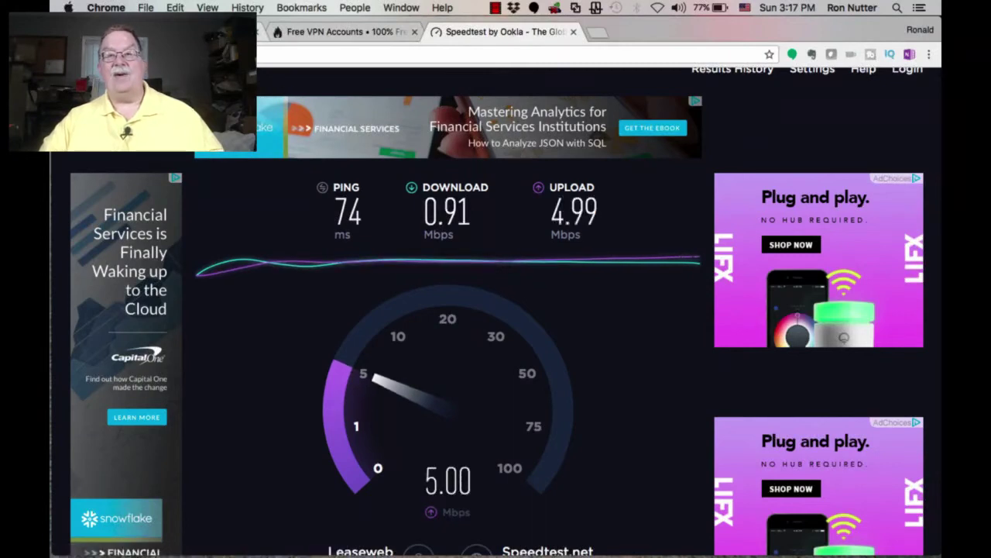
# Review the router's OpenVPN connection status and the OpenVPN bundle list on the VPNBook page
pyautogui.hotkey('ctrl', '1')
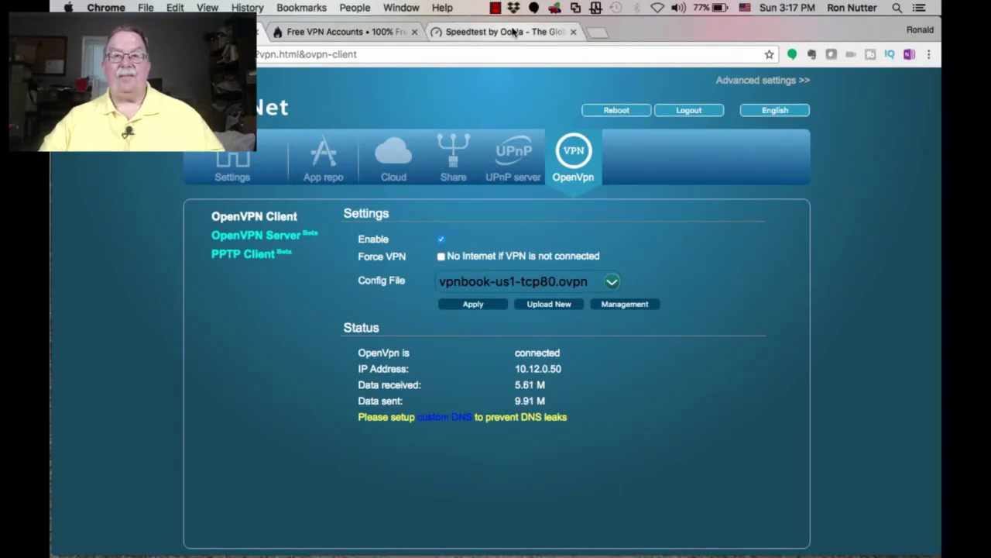
pyautogui.click(367, 35)
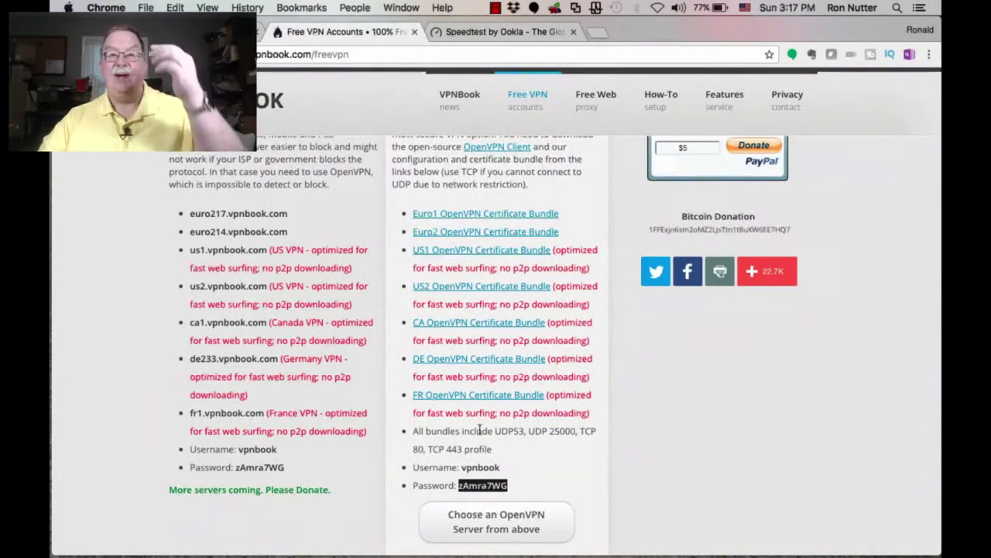
pyautogui.scroll(1, 502, 351)
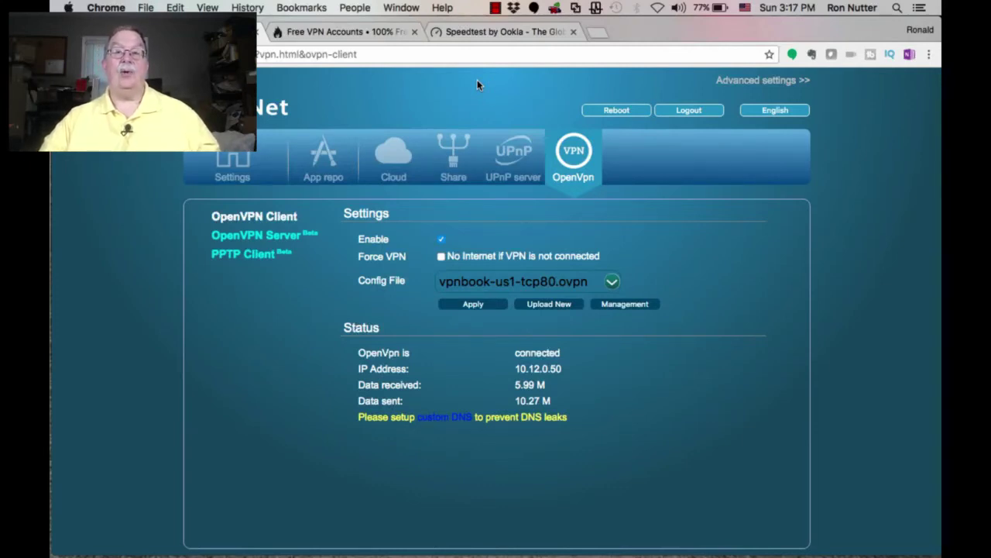
pyautogui.click(495, 8)
pyautogui.click(502, 24)
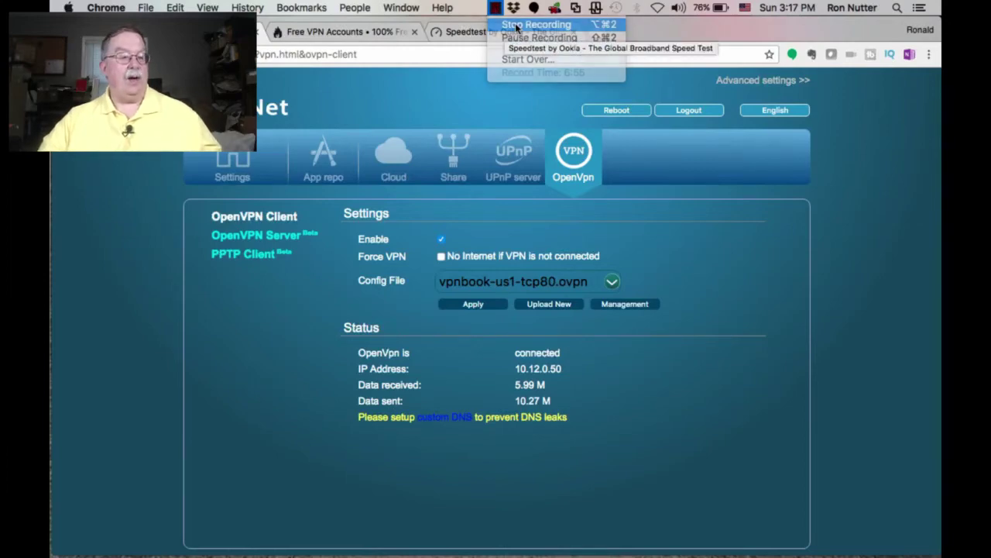